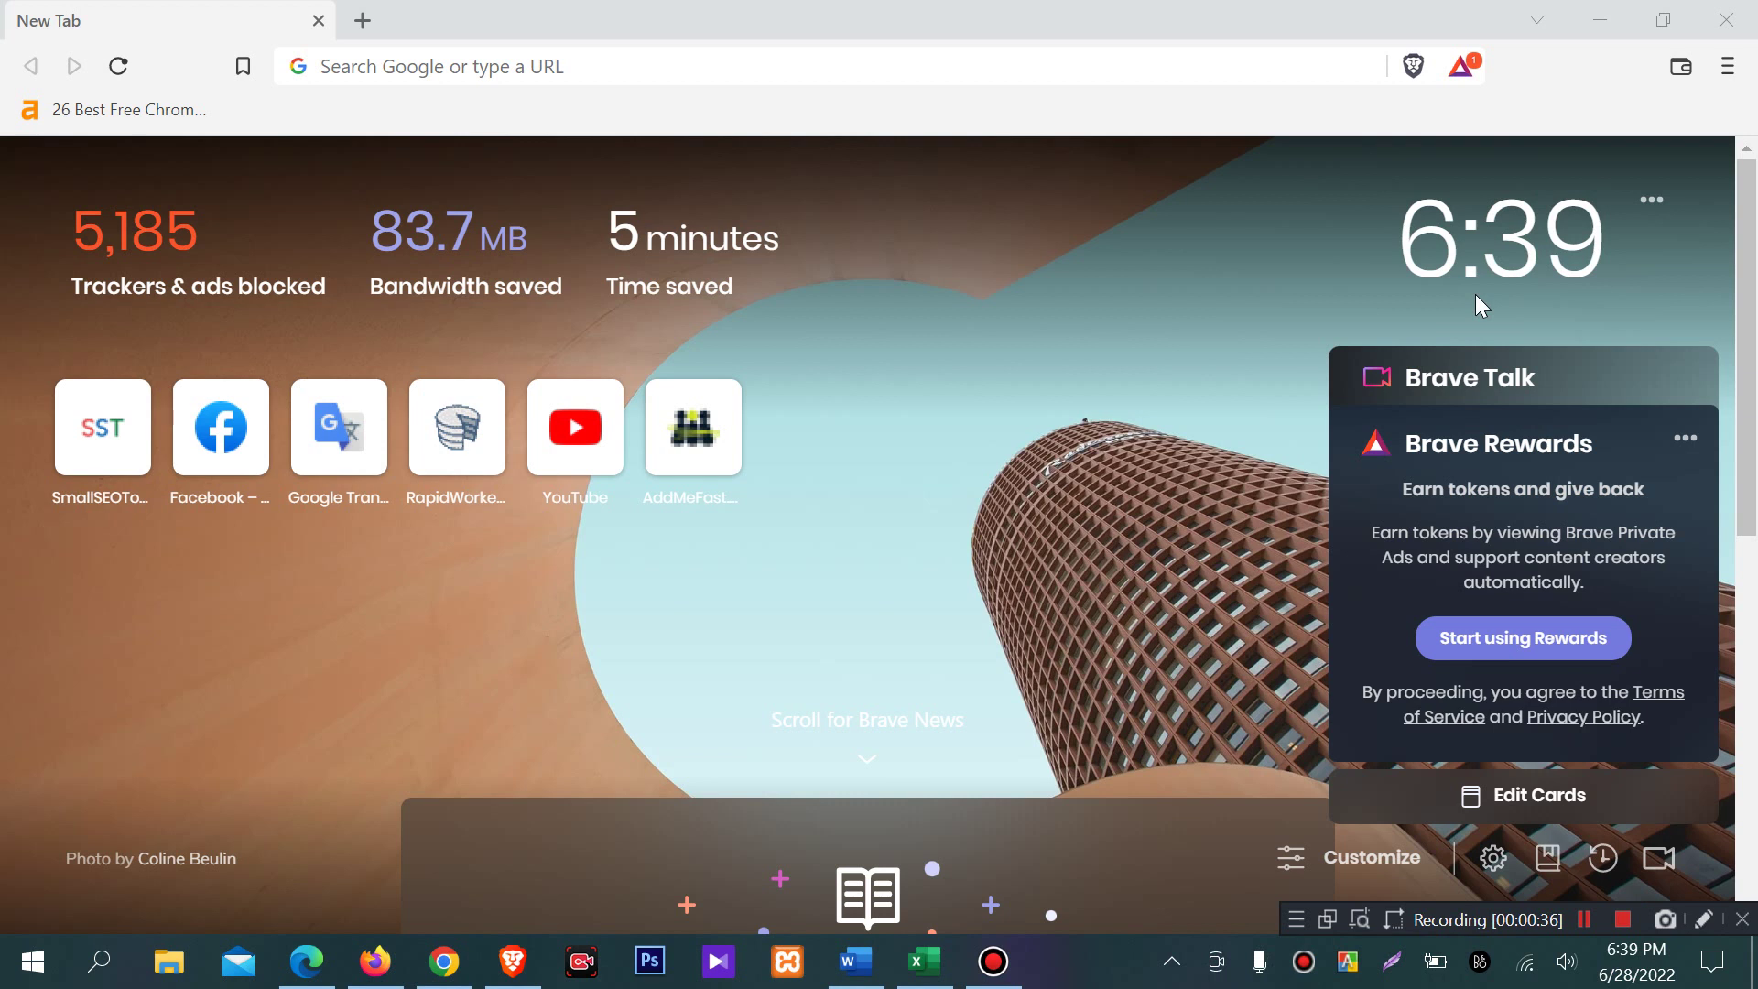
click(600, 66)
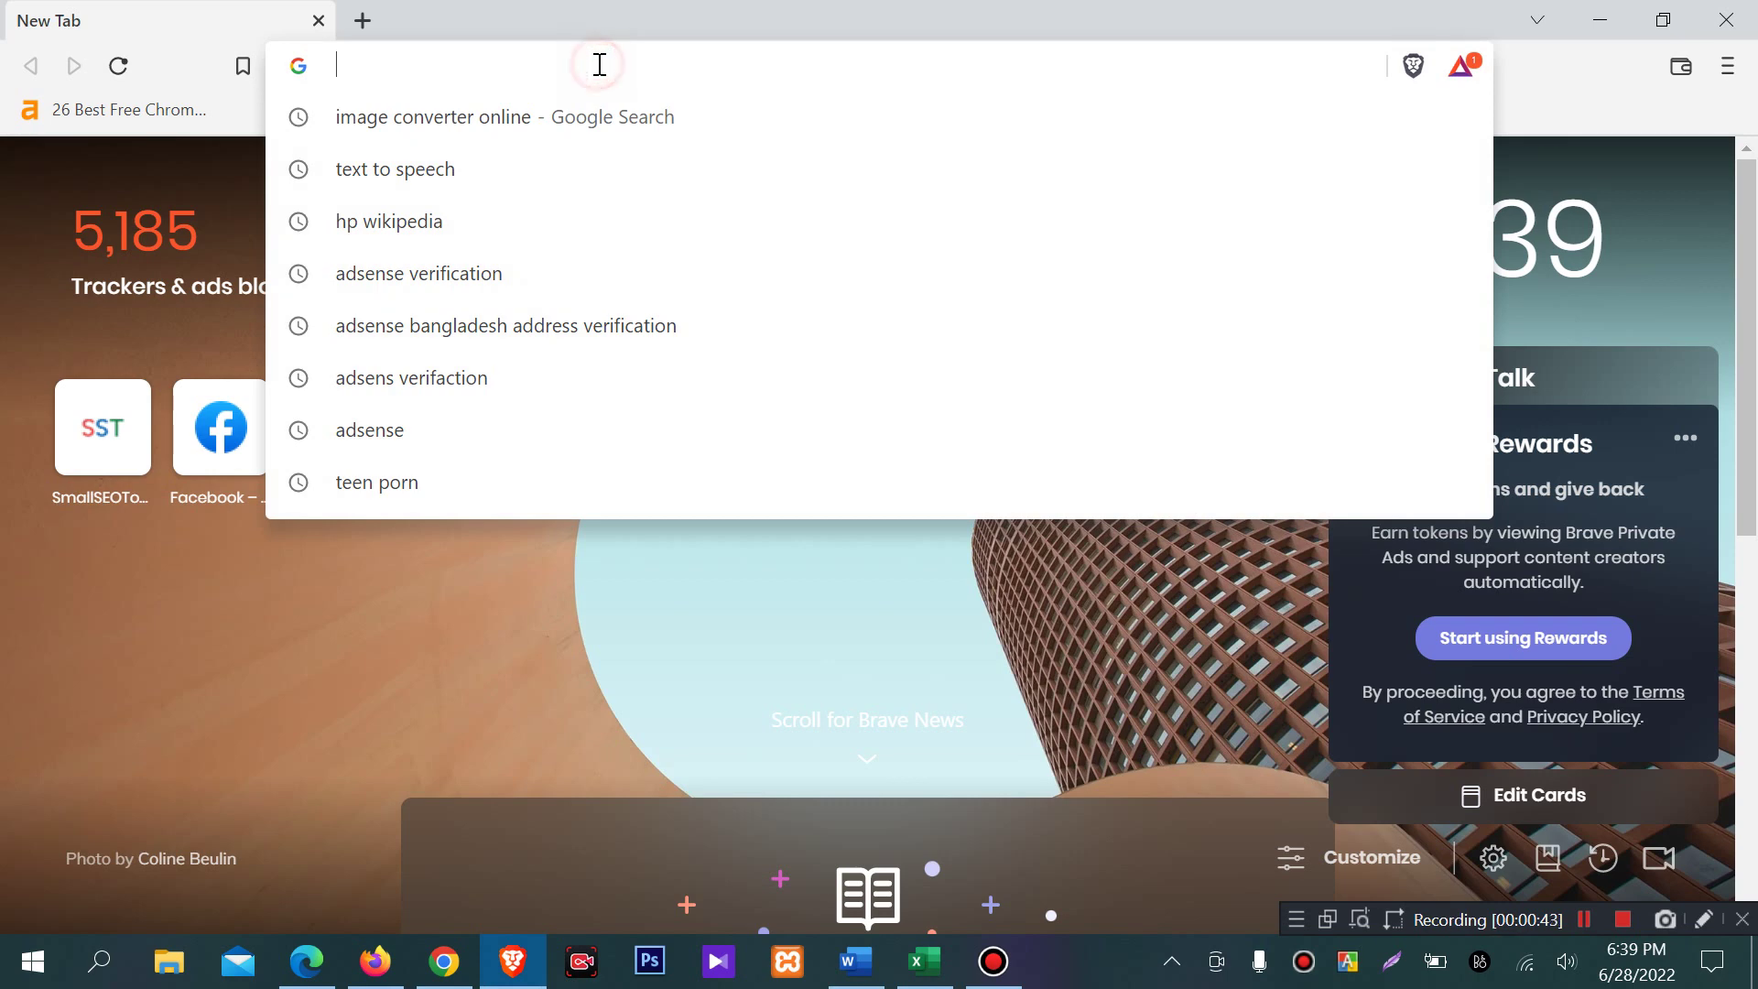
click(365, 20)
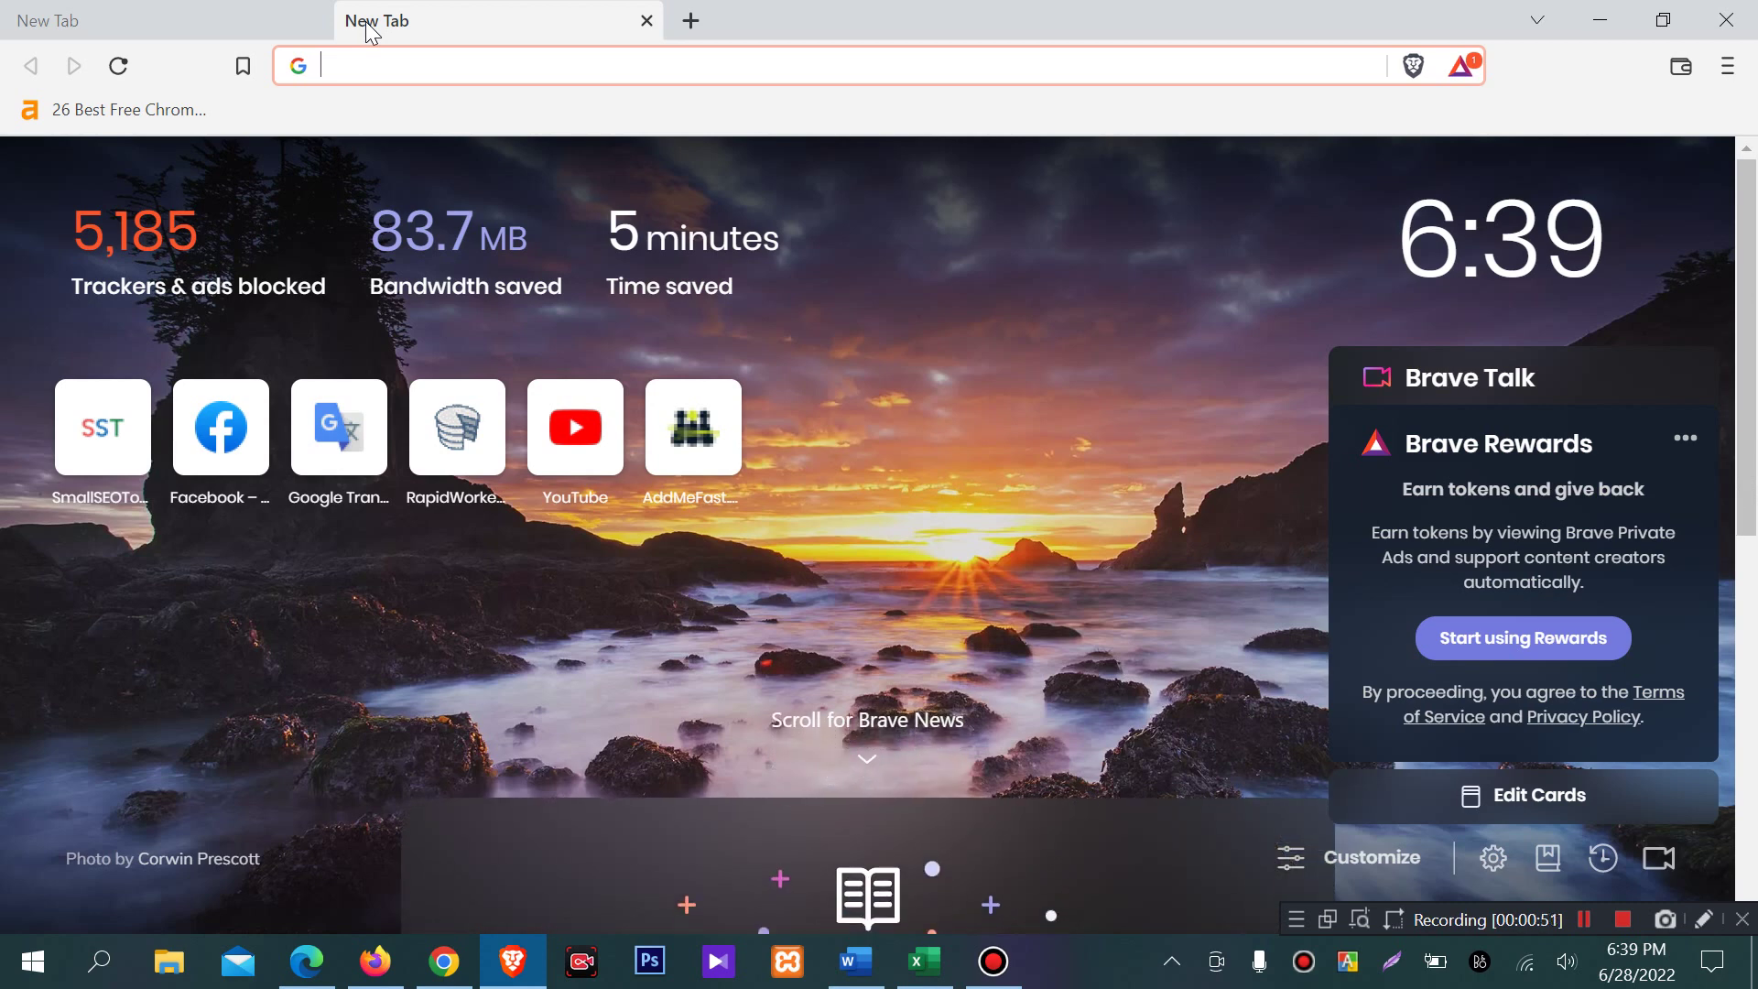
text(https://www.freeconvert.com/)
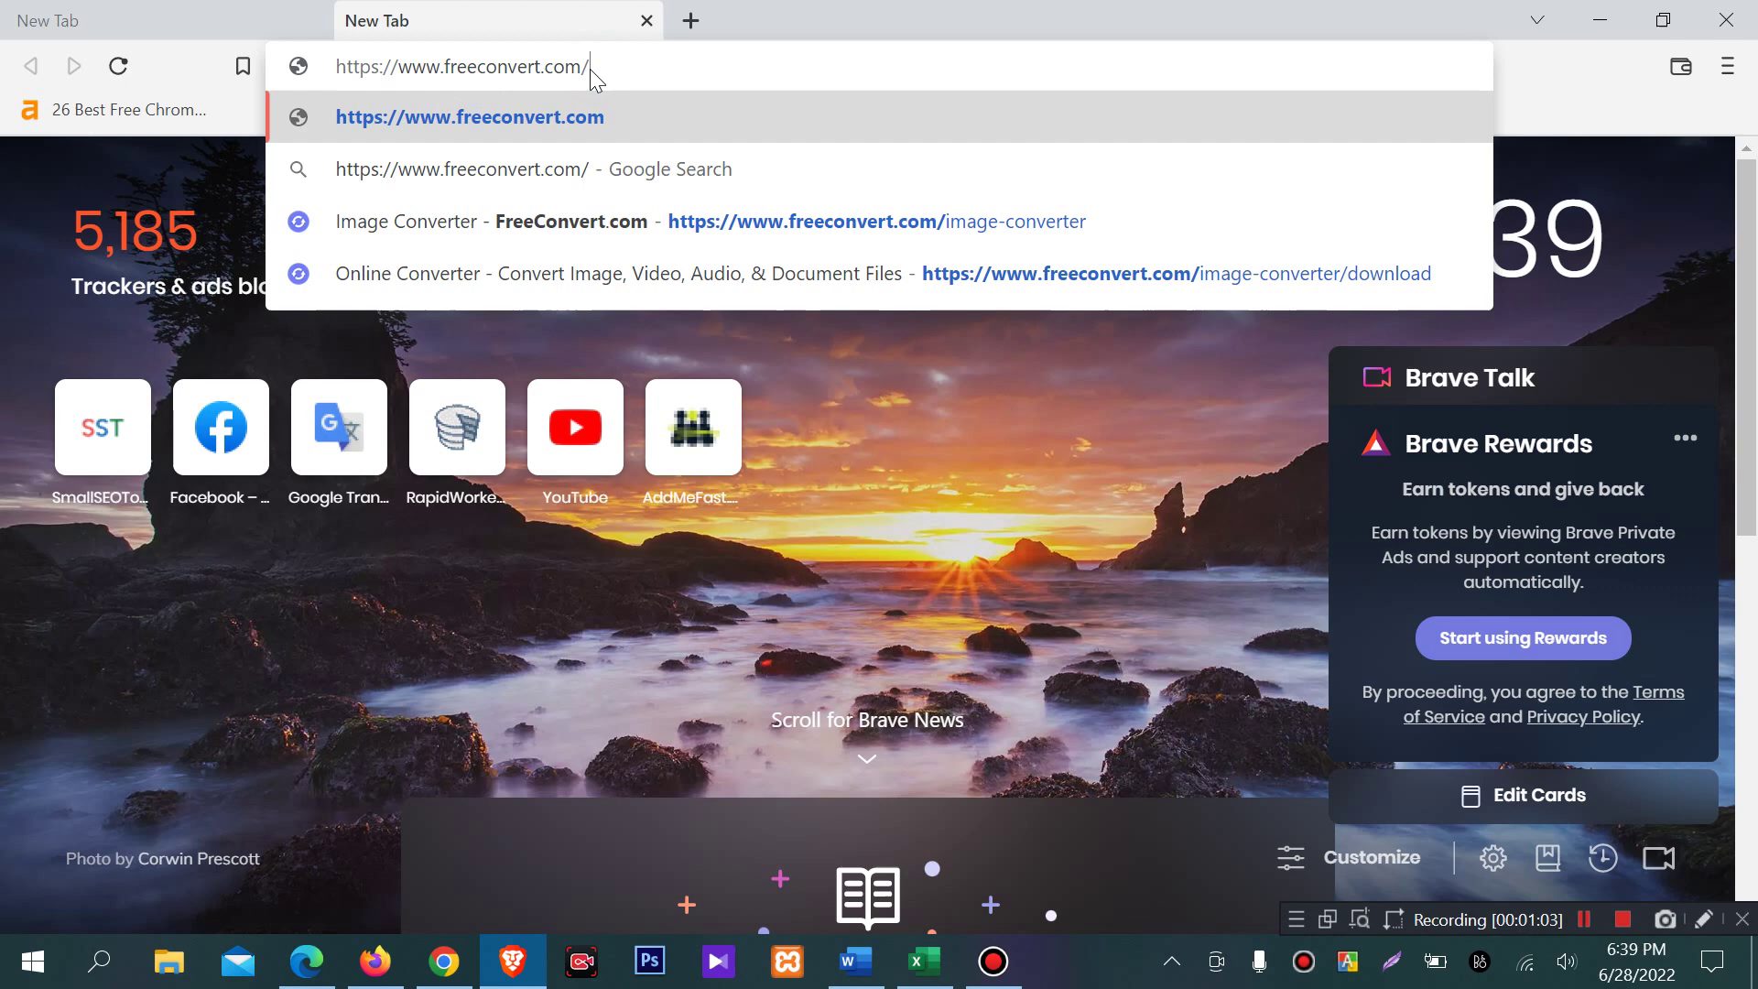
key(Return)
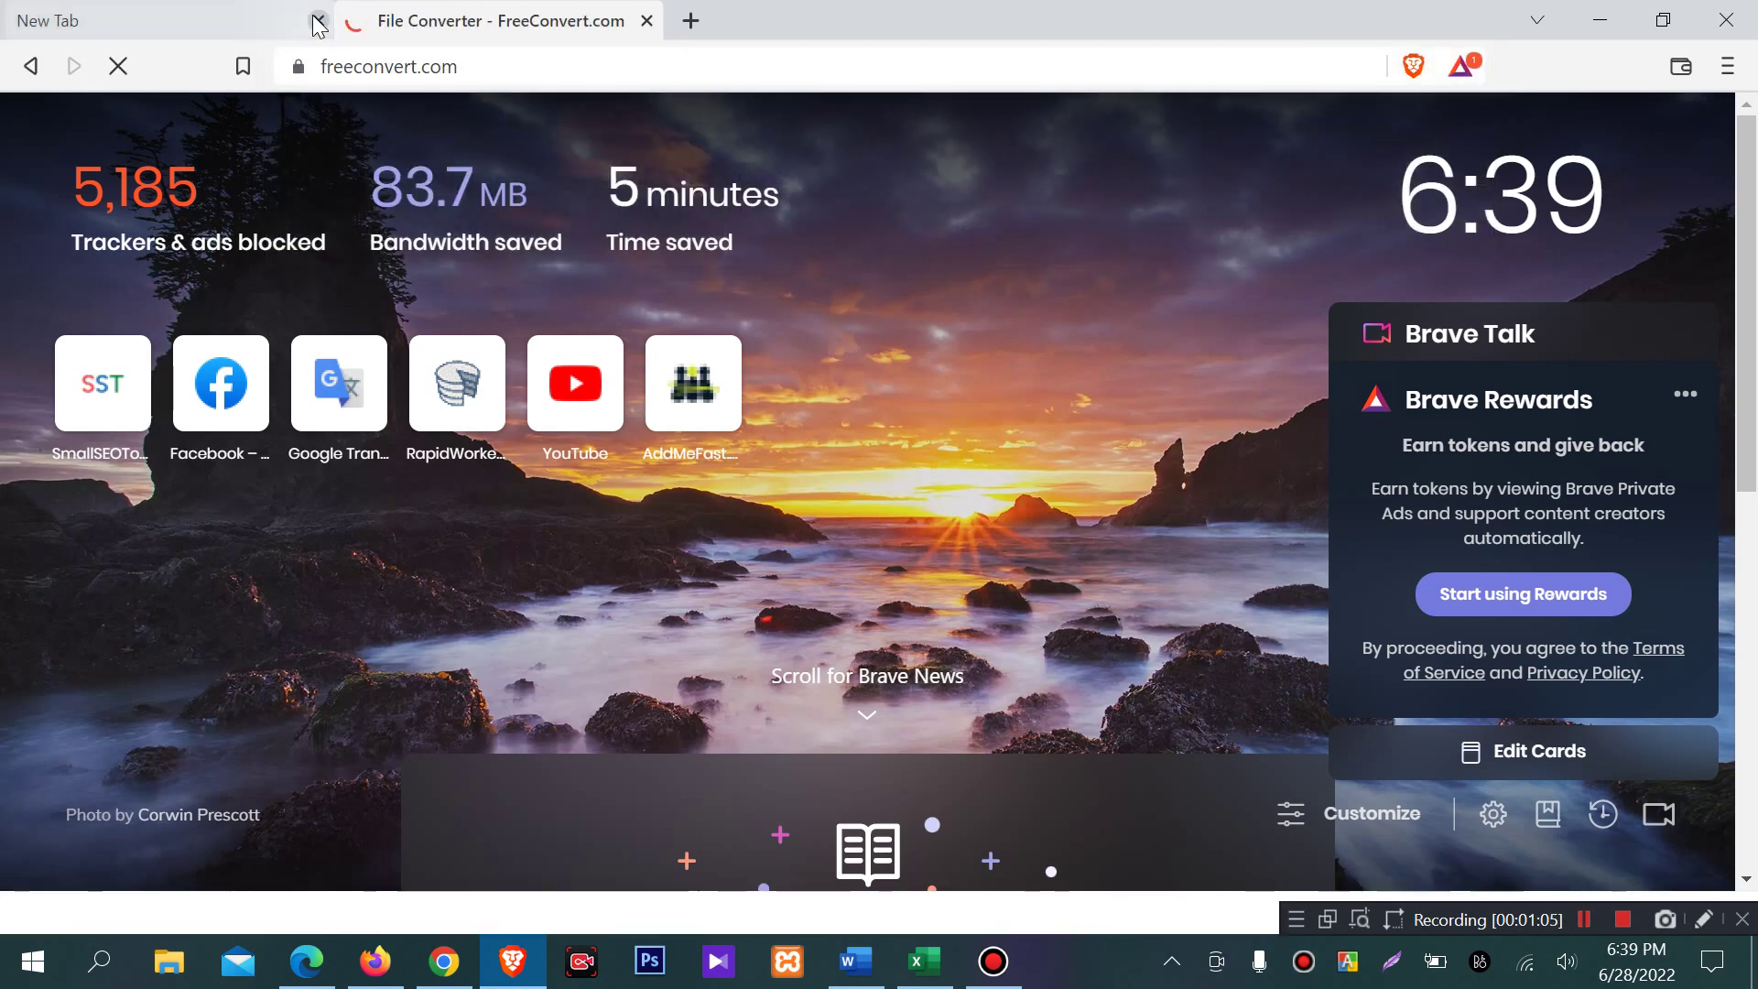
click(314, 20)
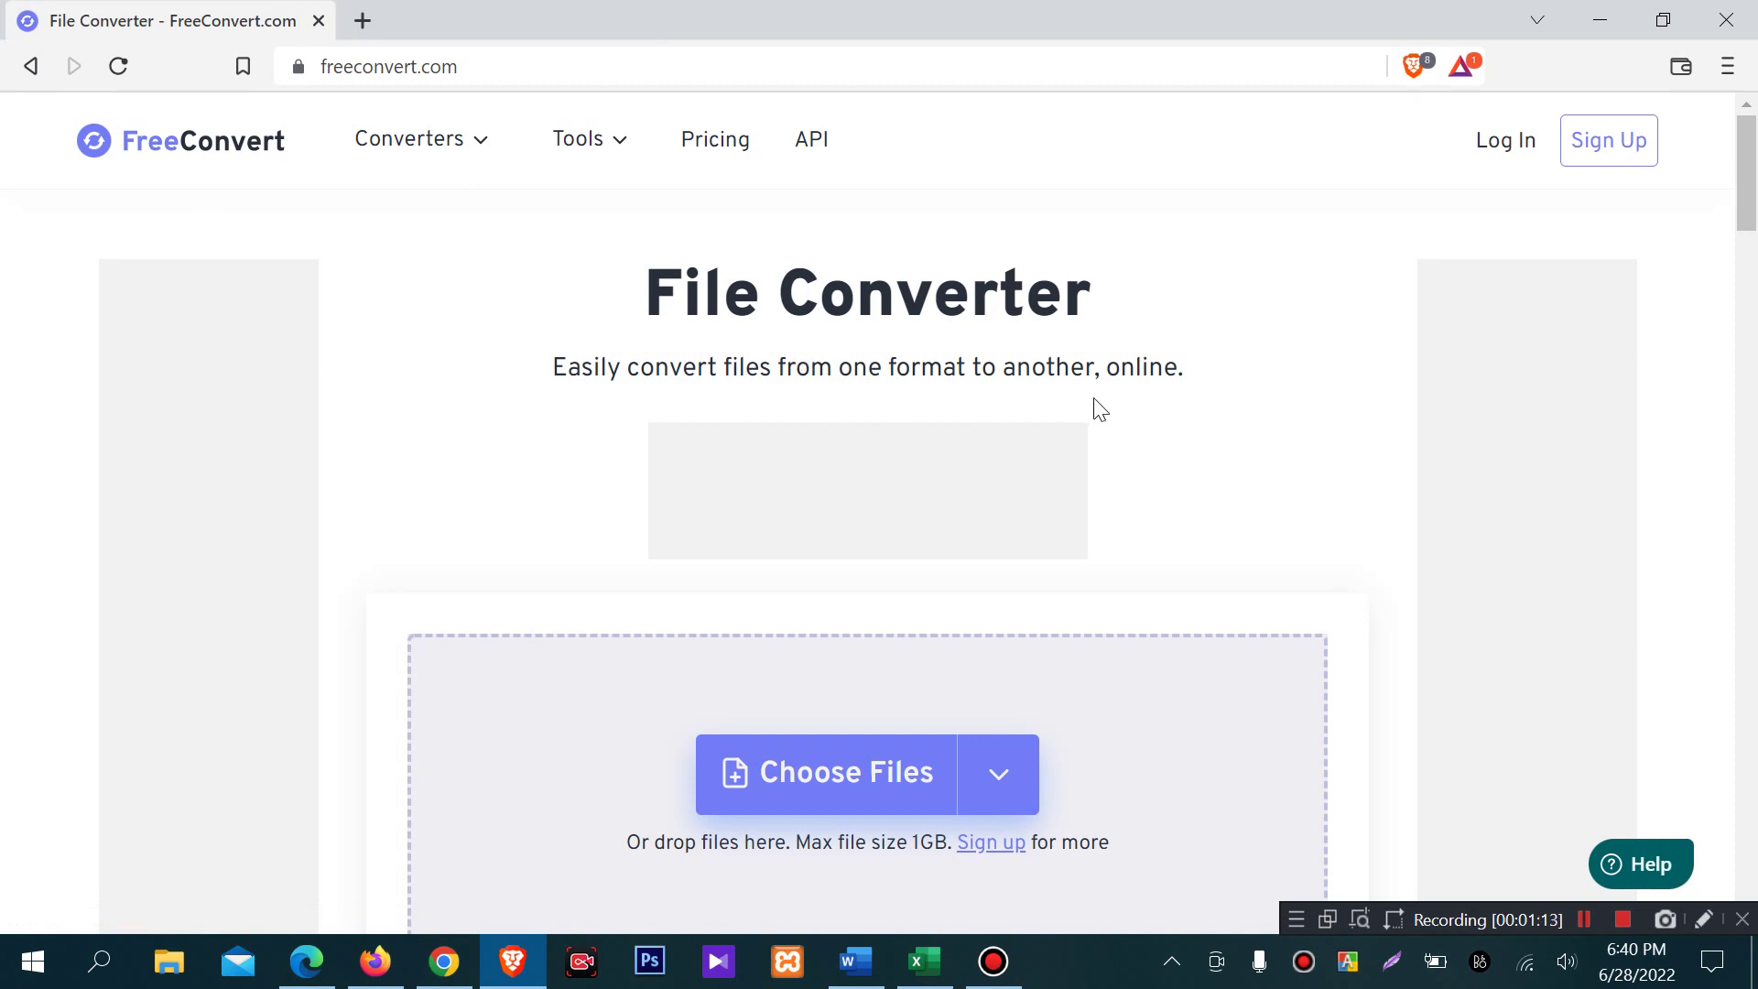
- Open the source menu beside Choose Files, showing Device, Dropbox, Google Drive and URL
scroll(1099, 409, down, 5)
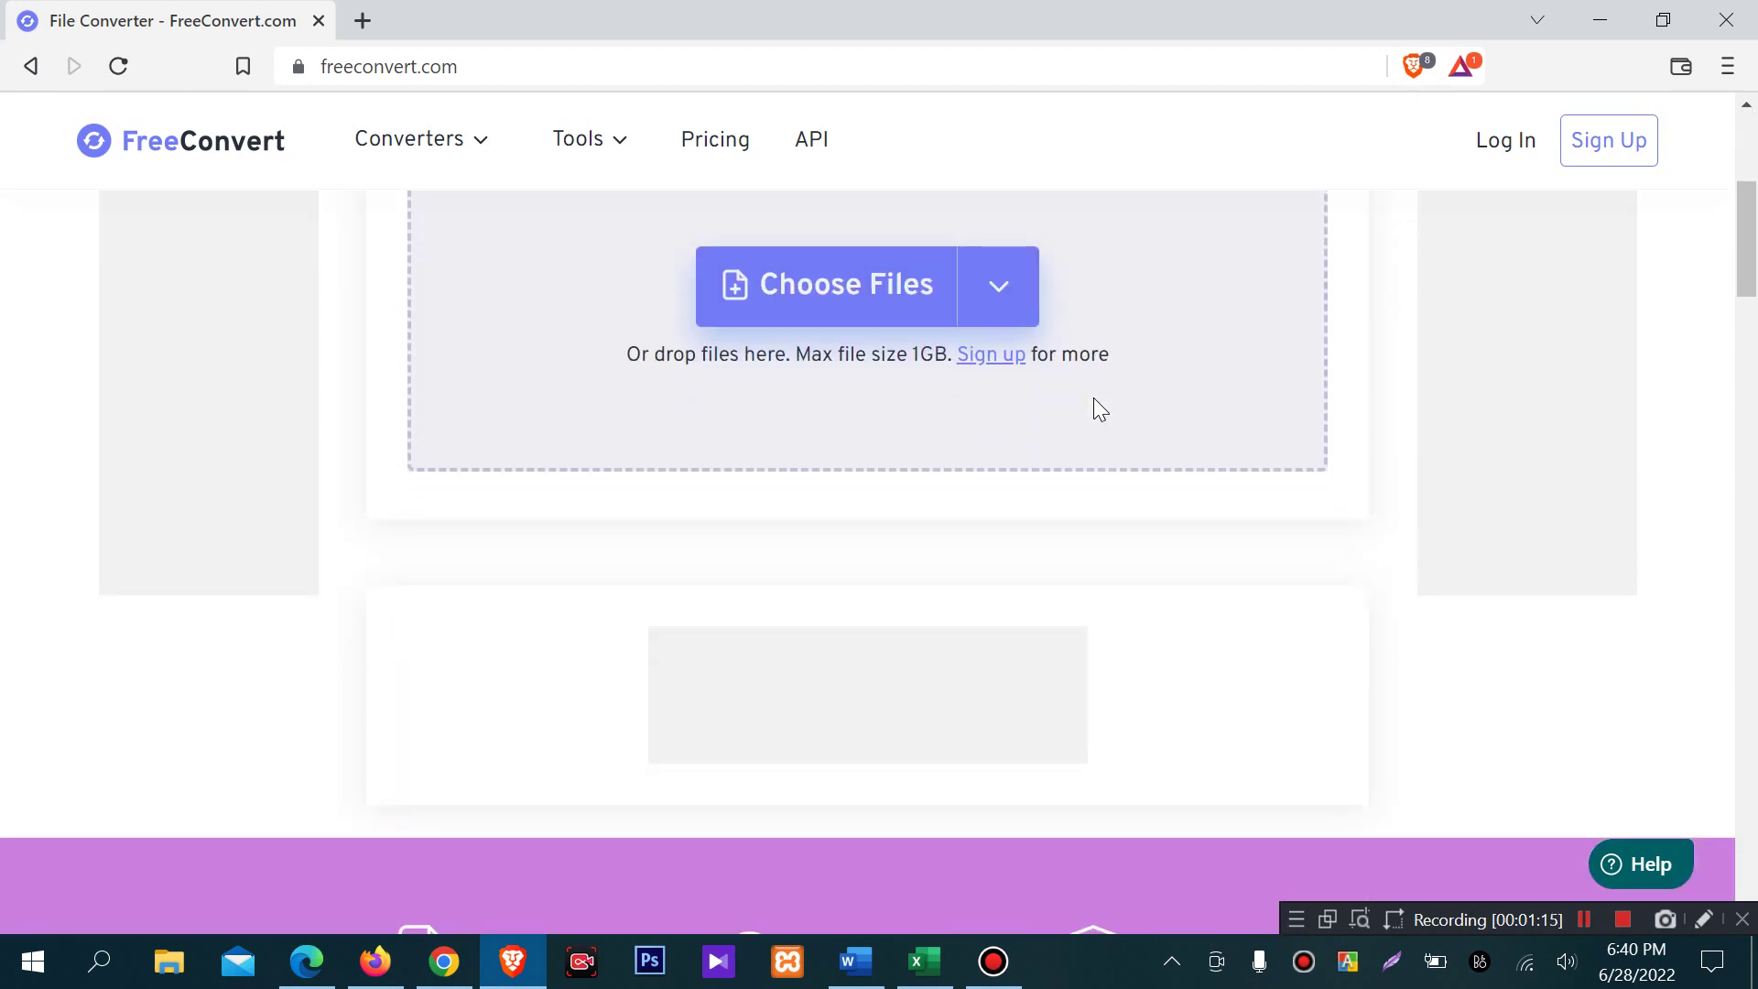
scroll(1099, 410, up, 5)
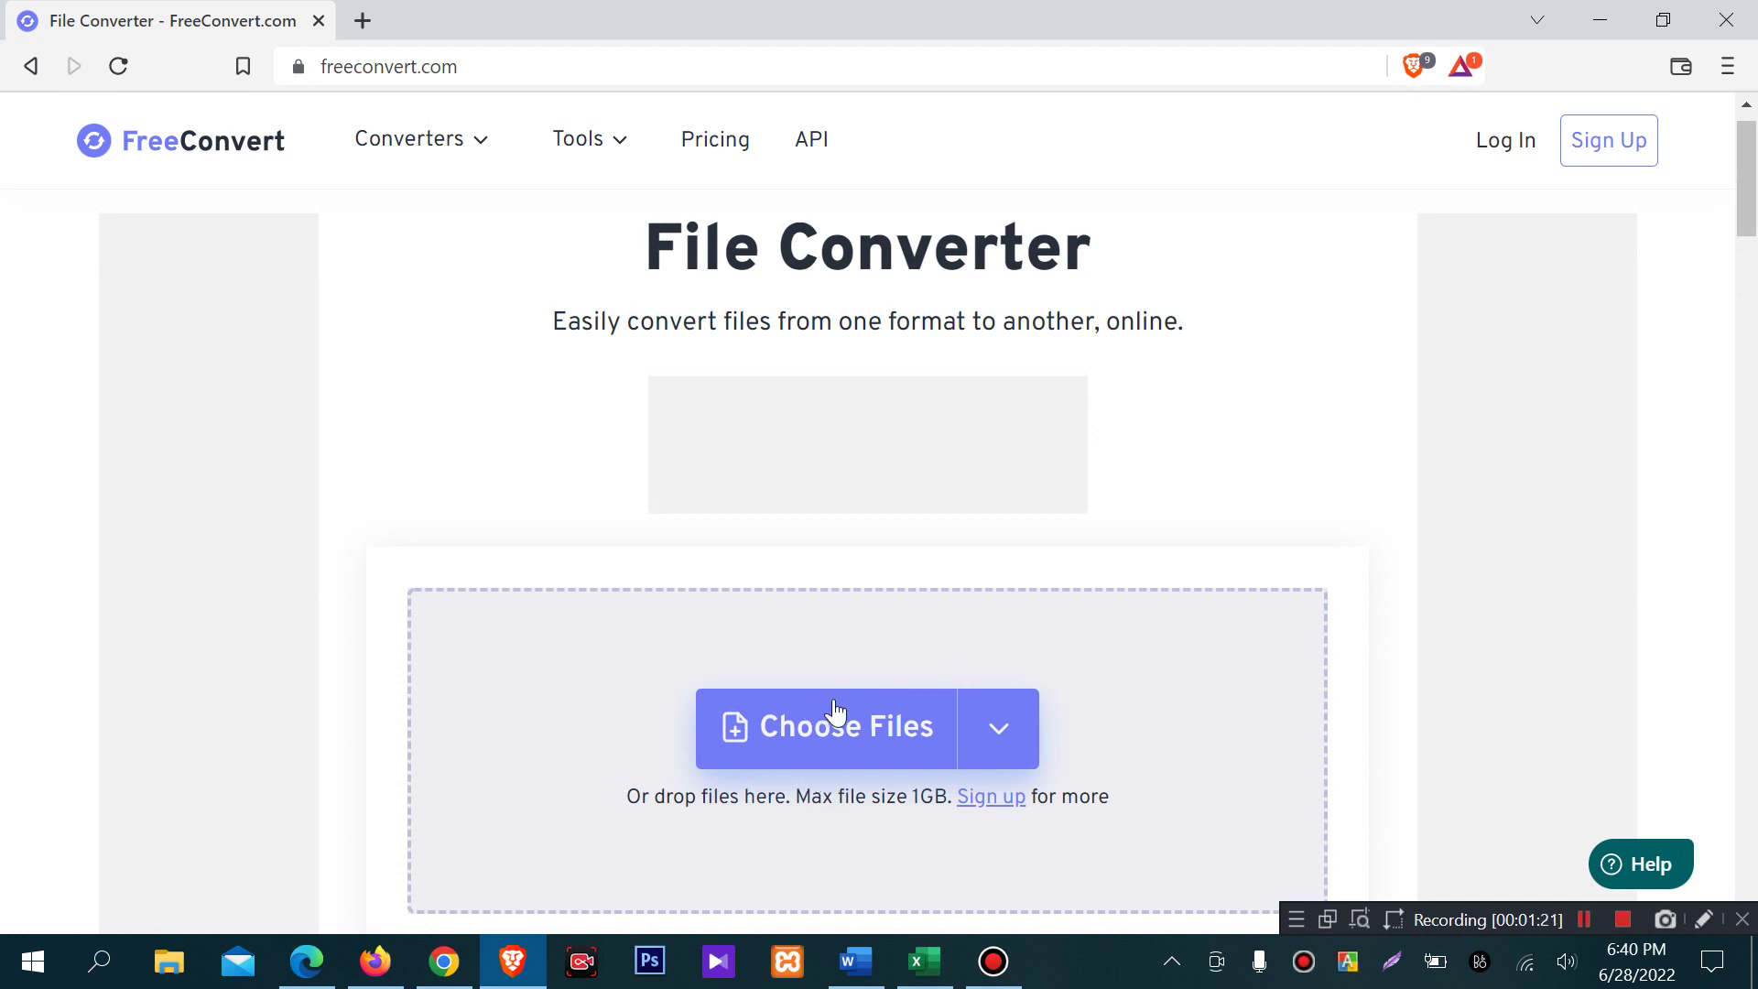
mouse_move(1007, 691)
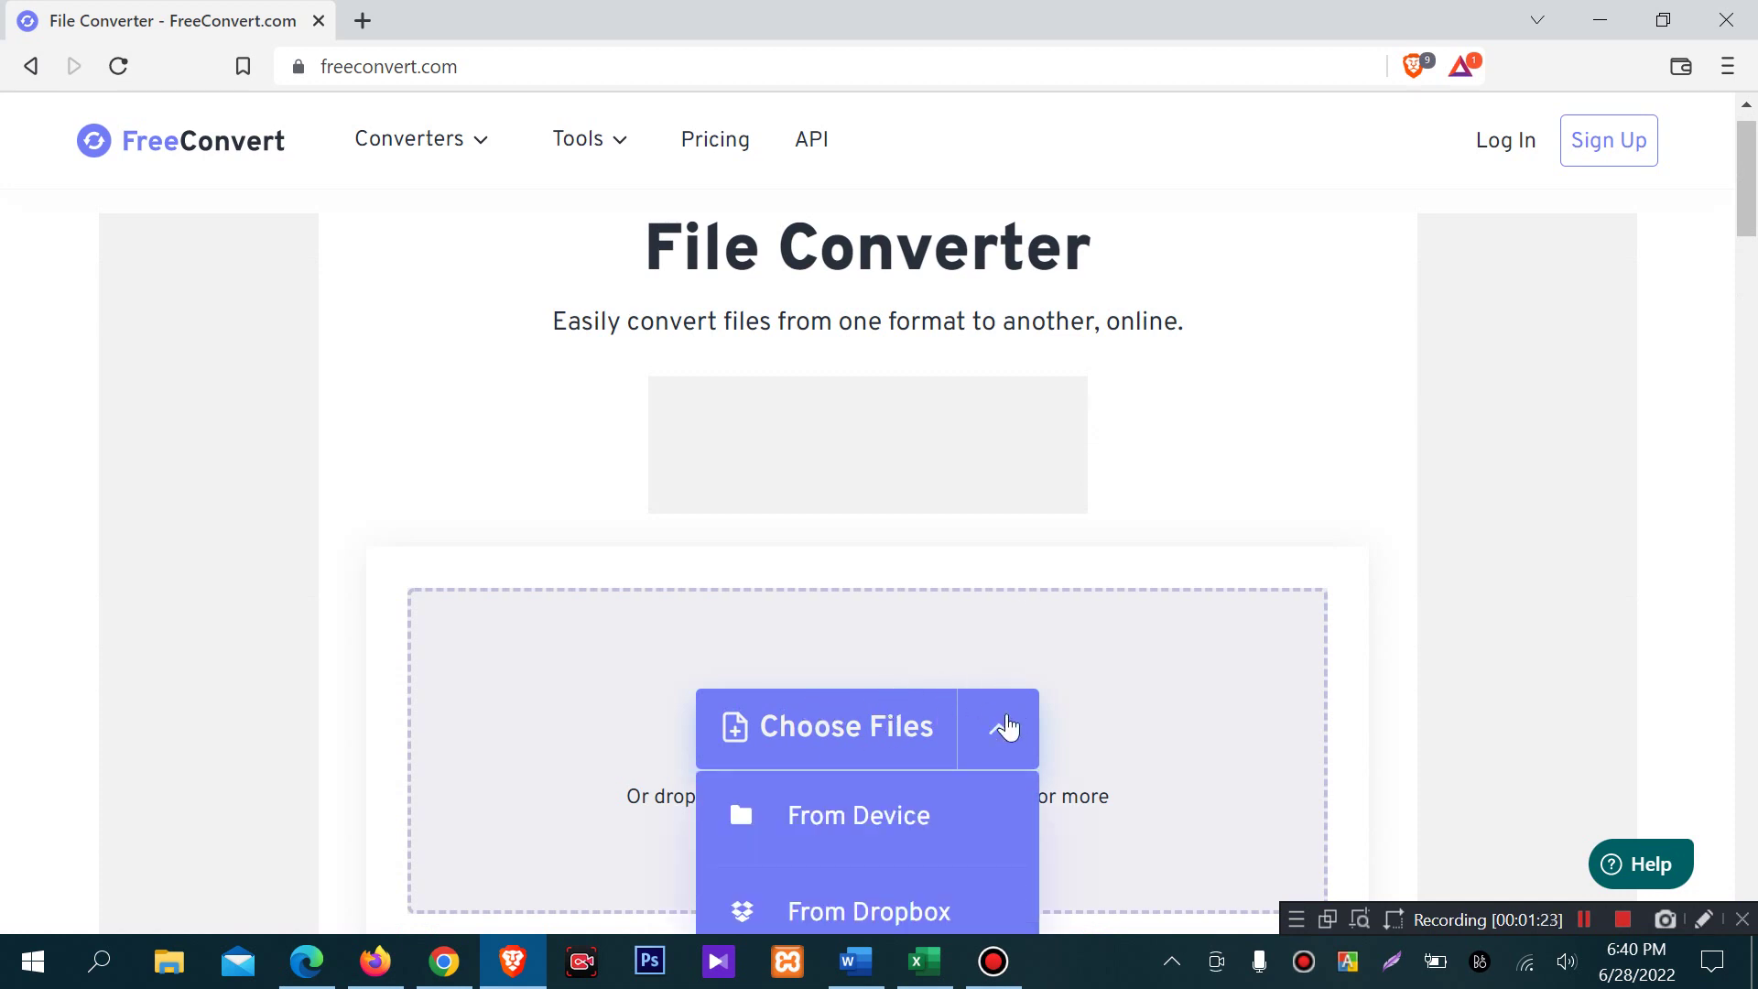
scroll(1168, 648, down, 4)
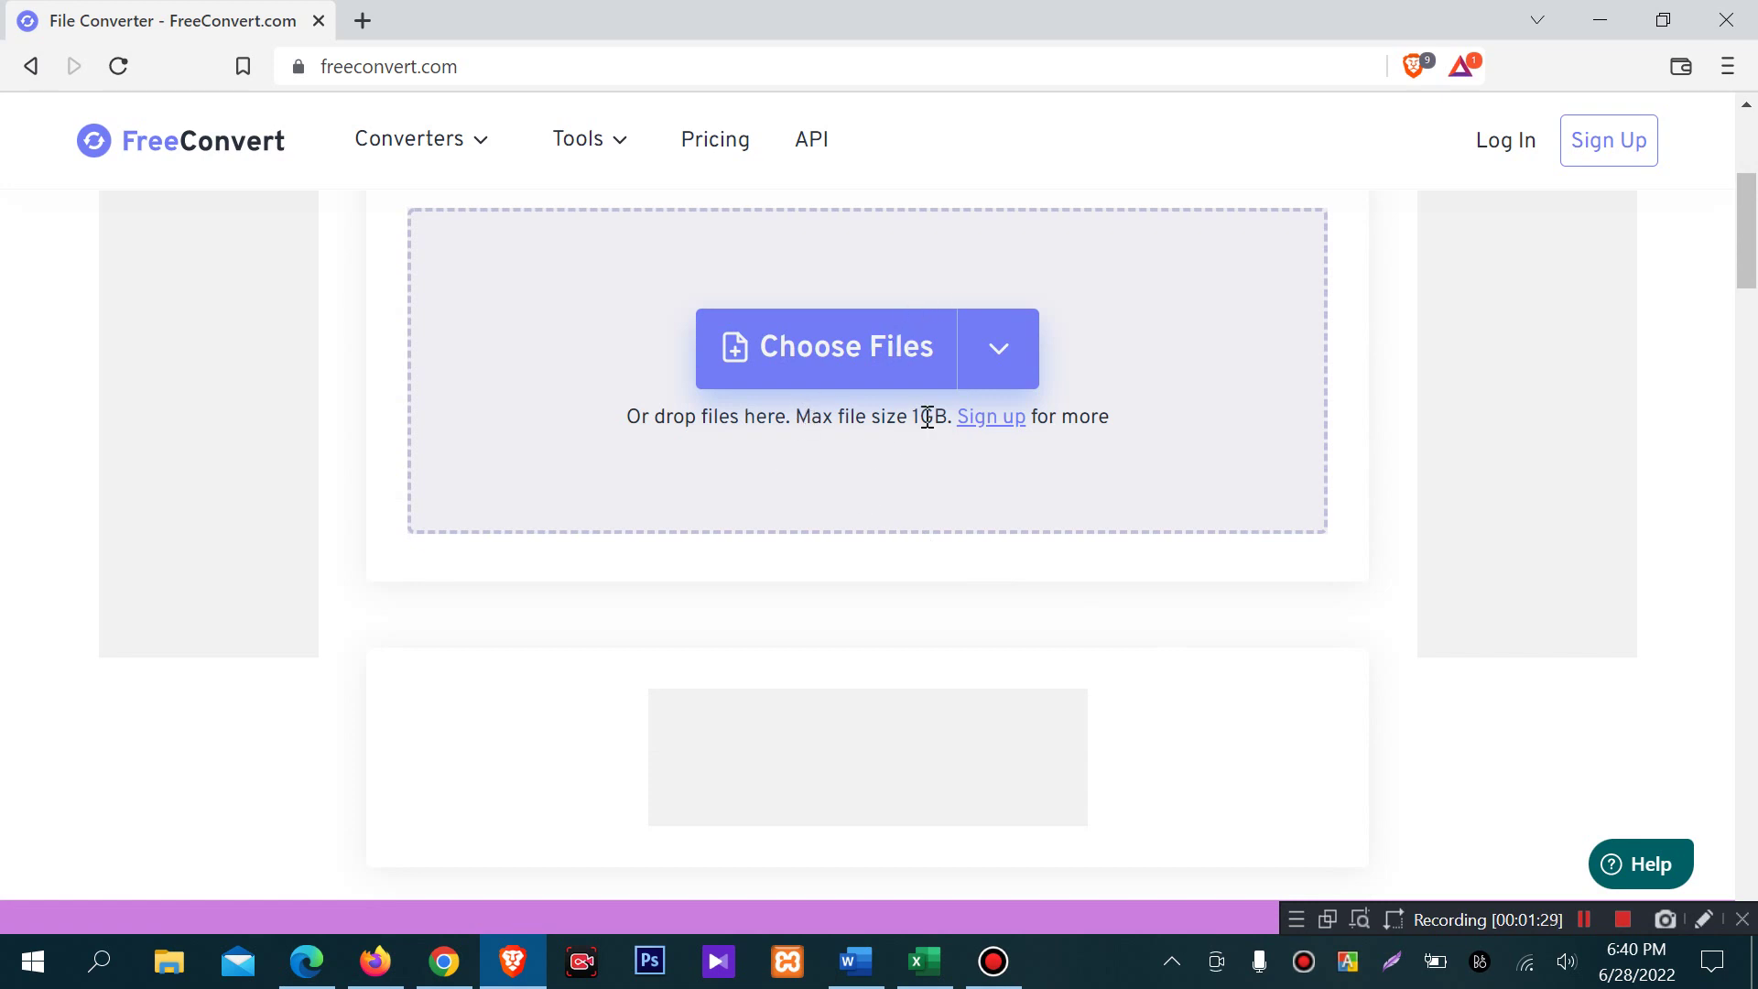
click(996, 375)
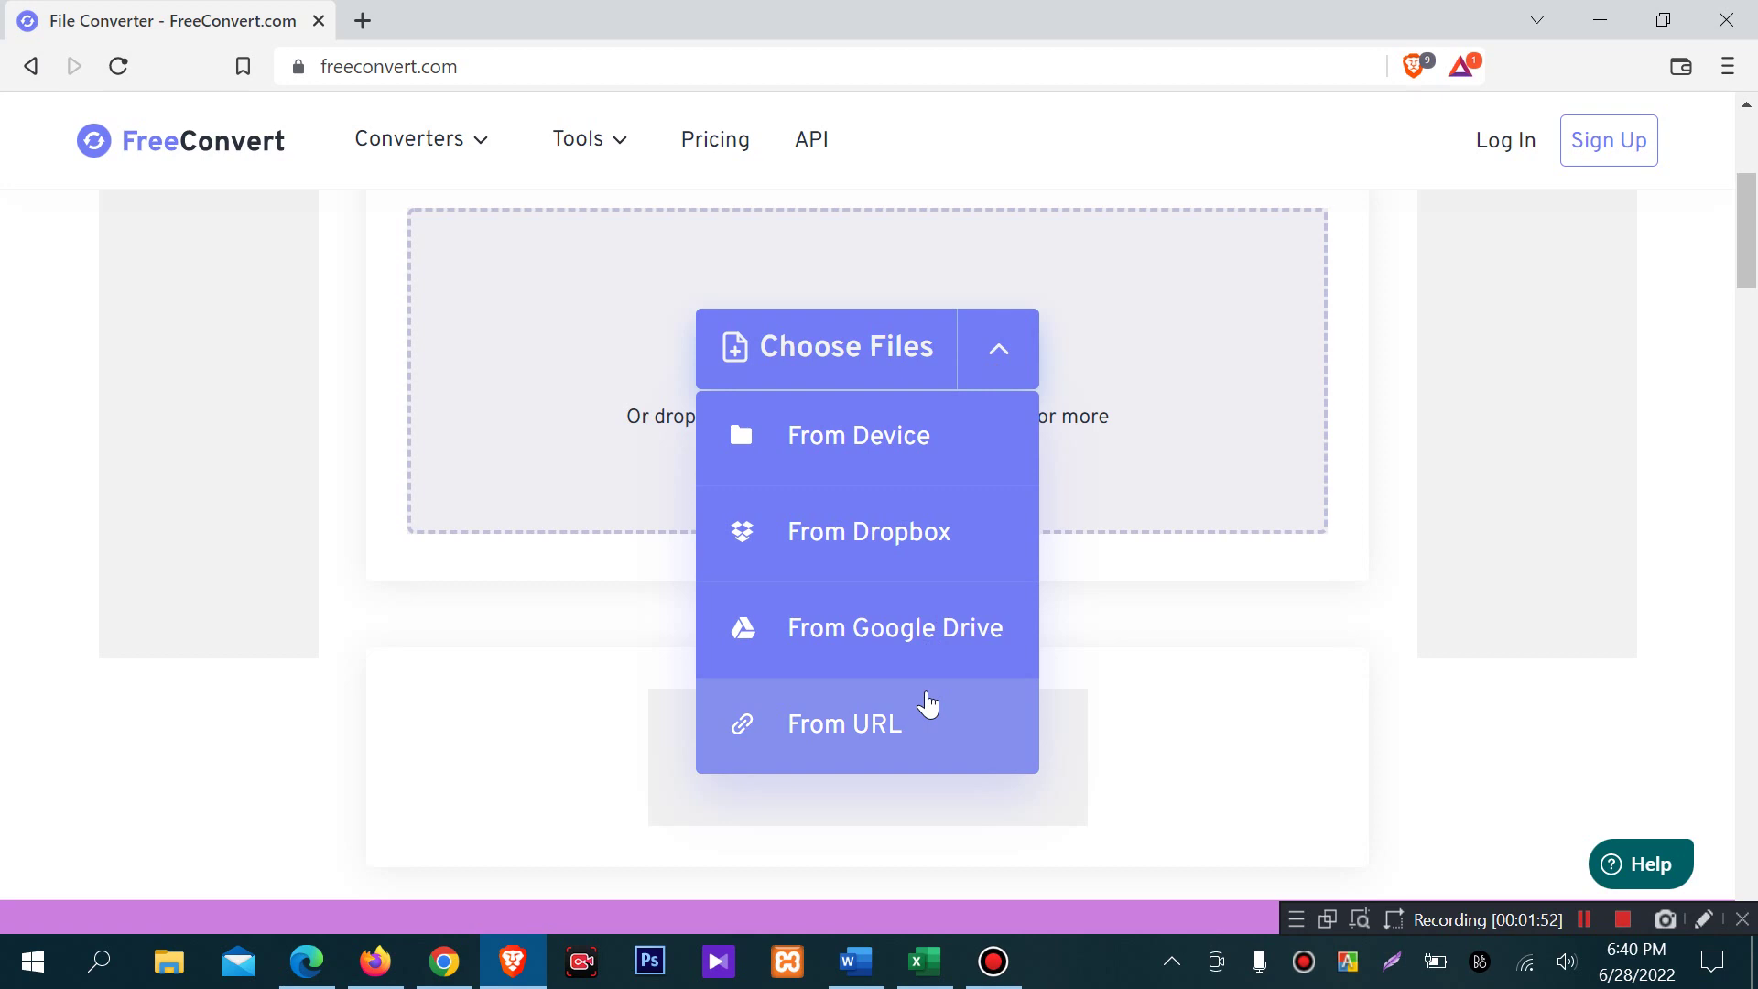
click(852, 352)
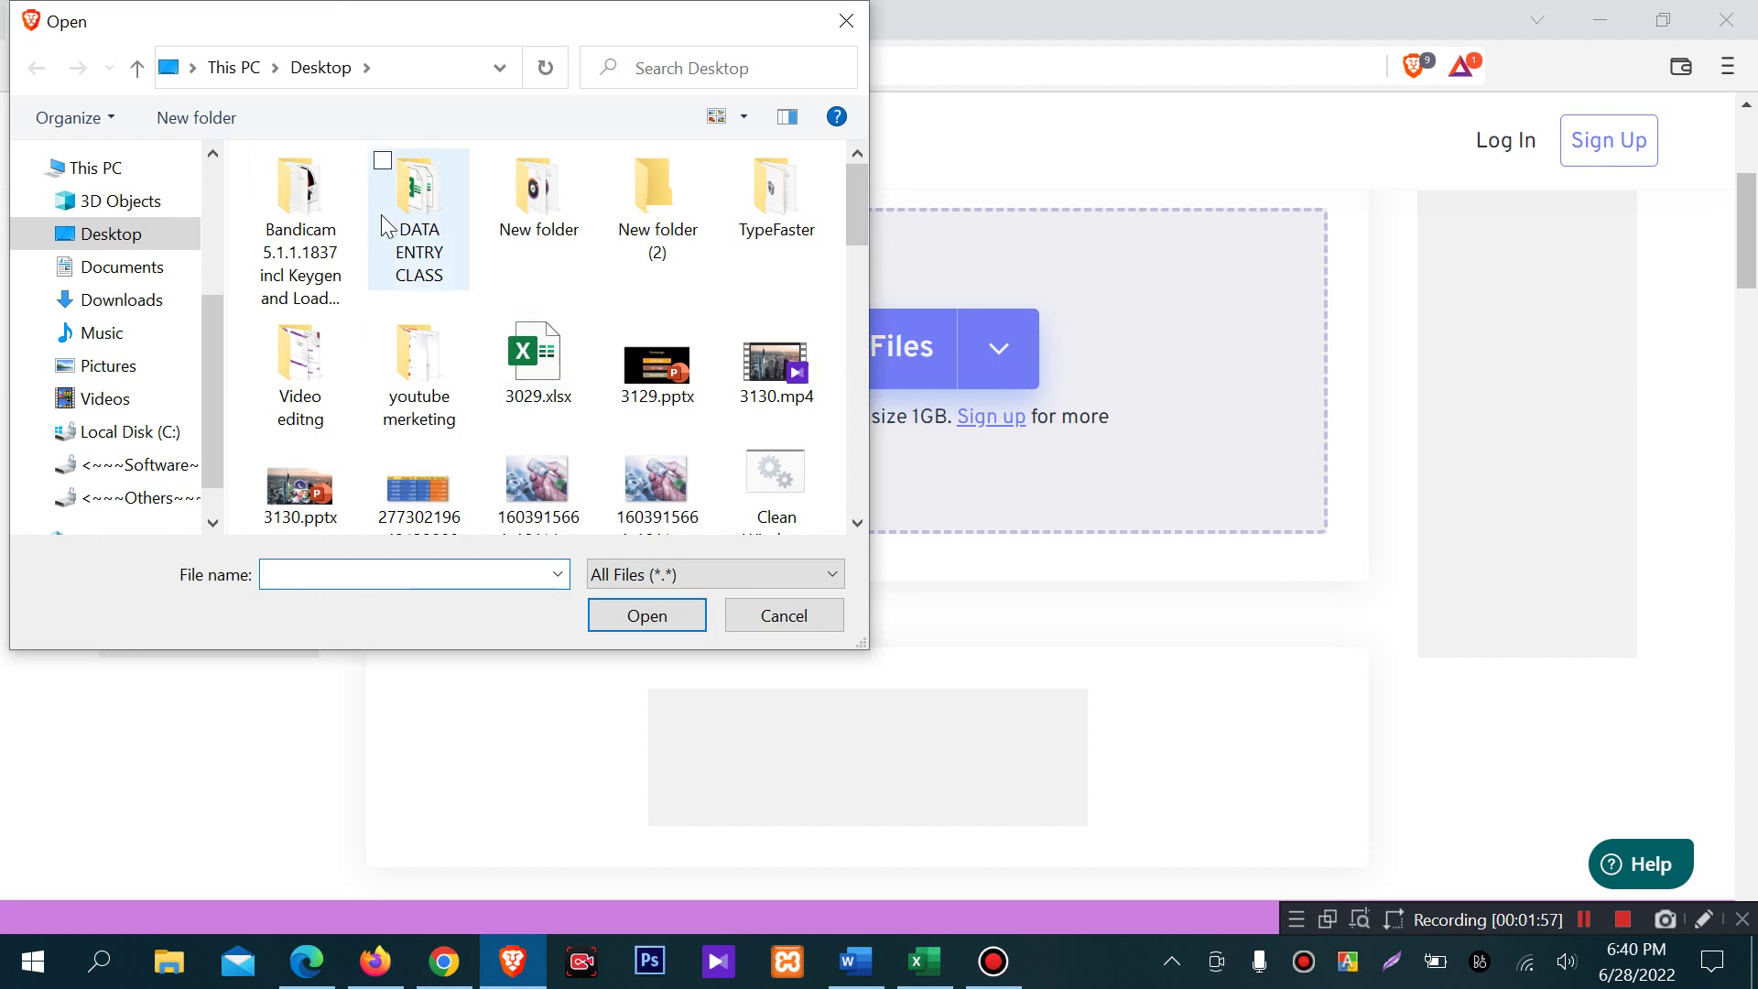
scroll(493, 326, down, 1)
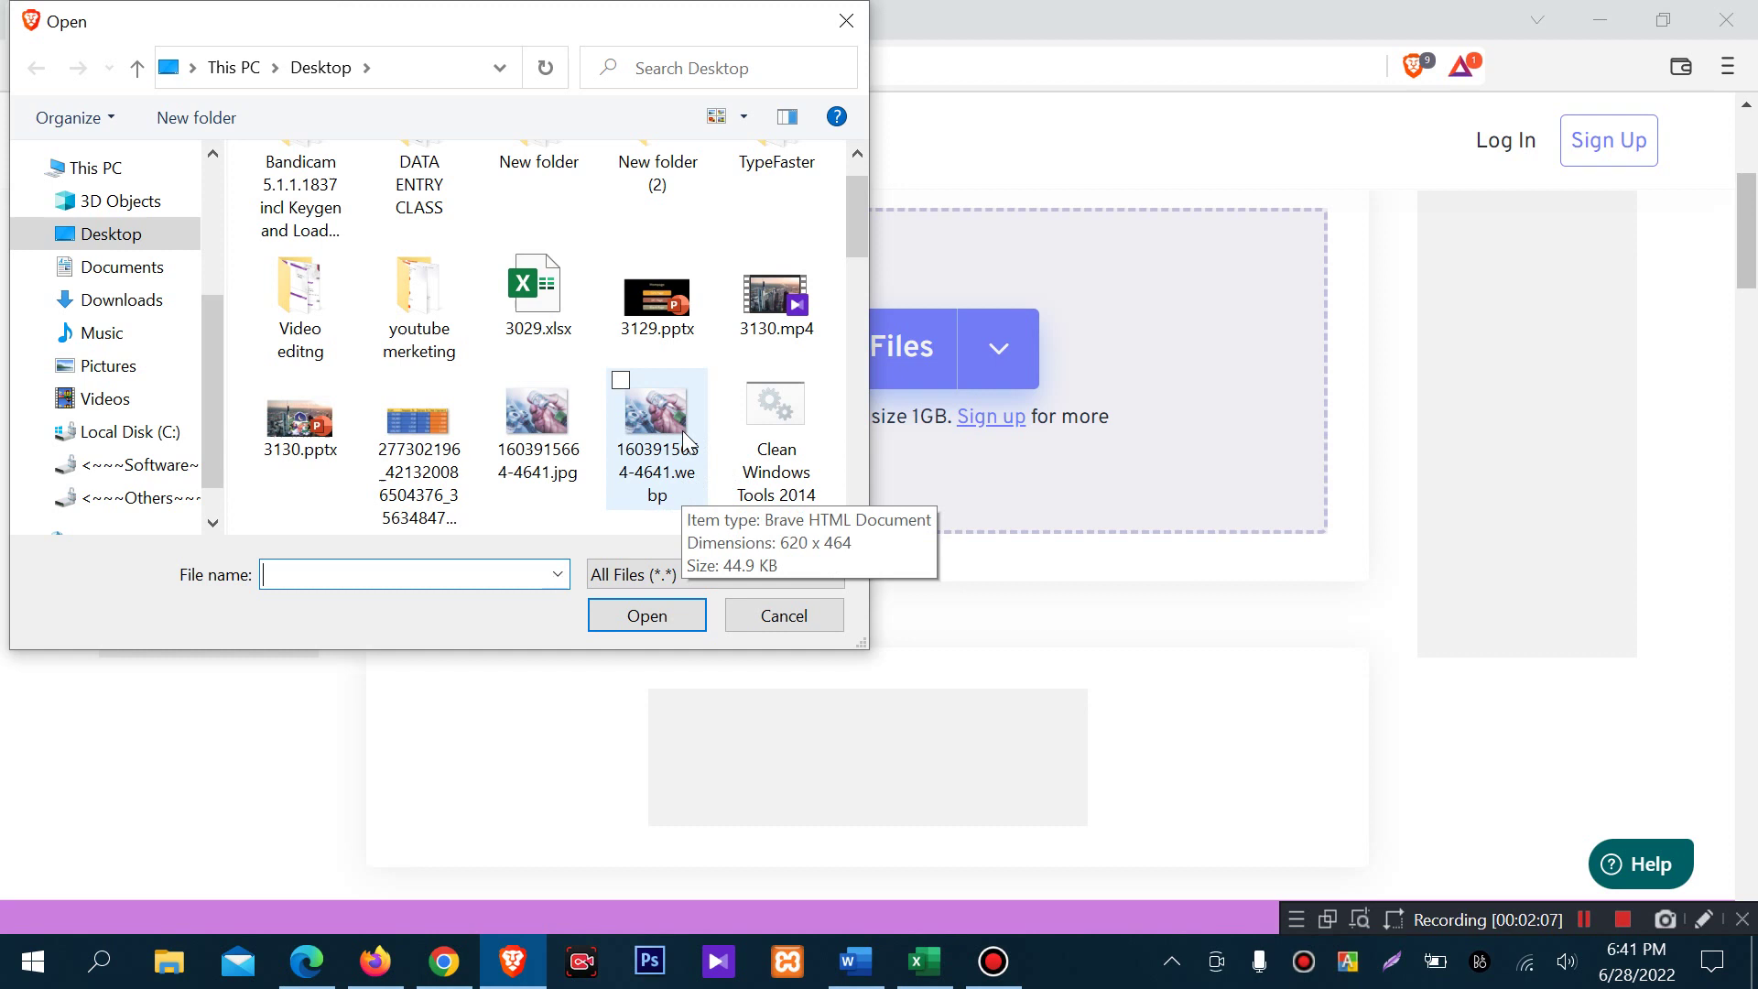
double_click(539, 431)
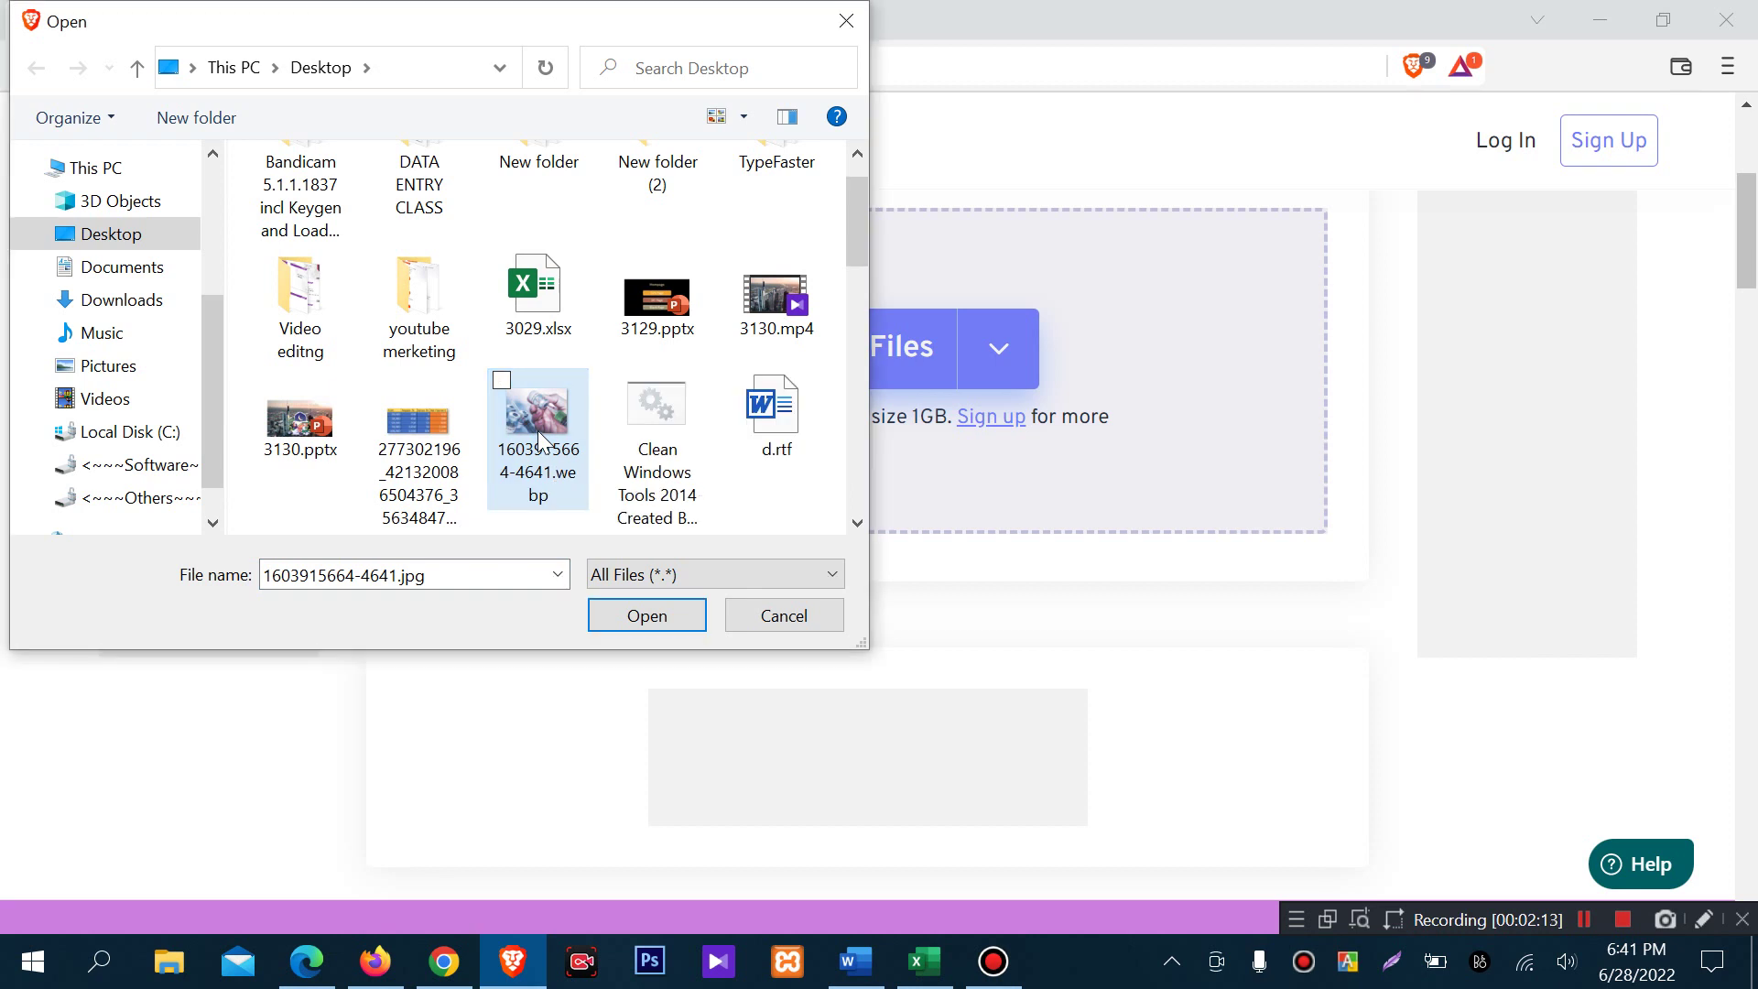
click(557, 483)
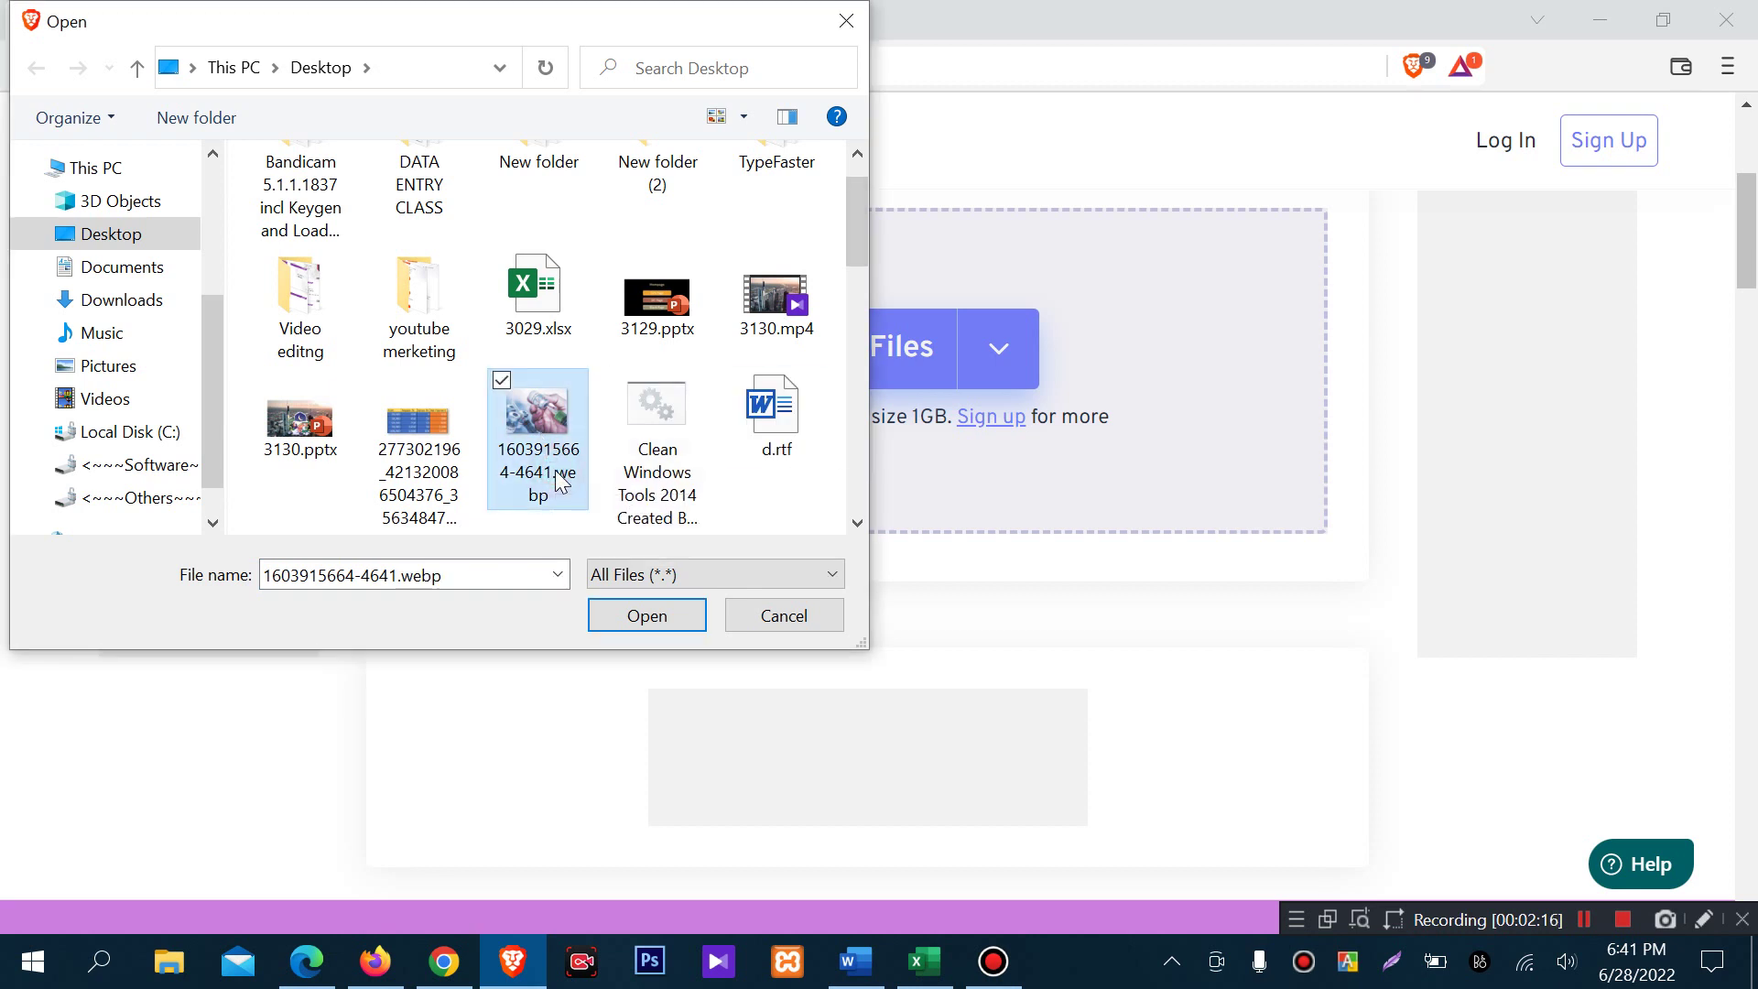
click(634, 623)
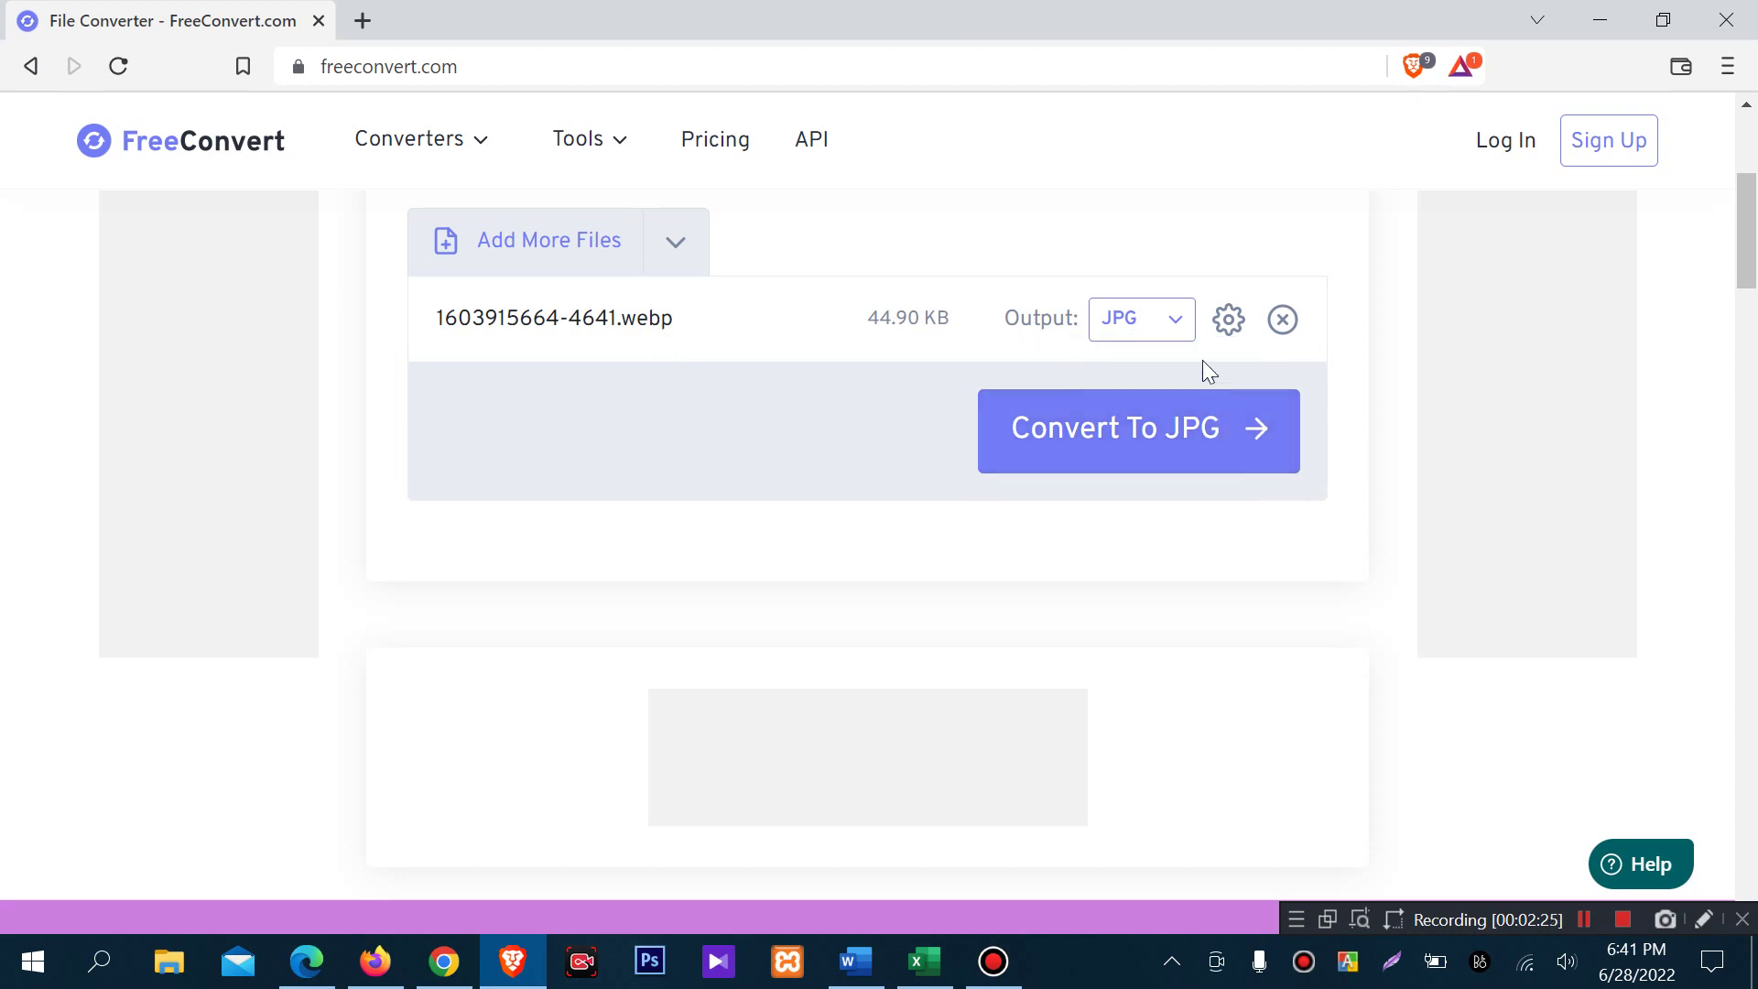
- Pick JPG from the Image category of the Output format list
click(1177, 326)
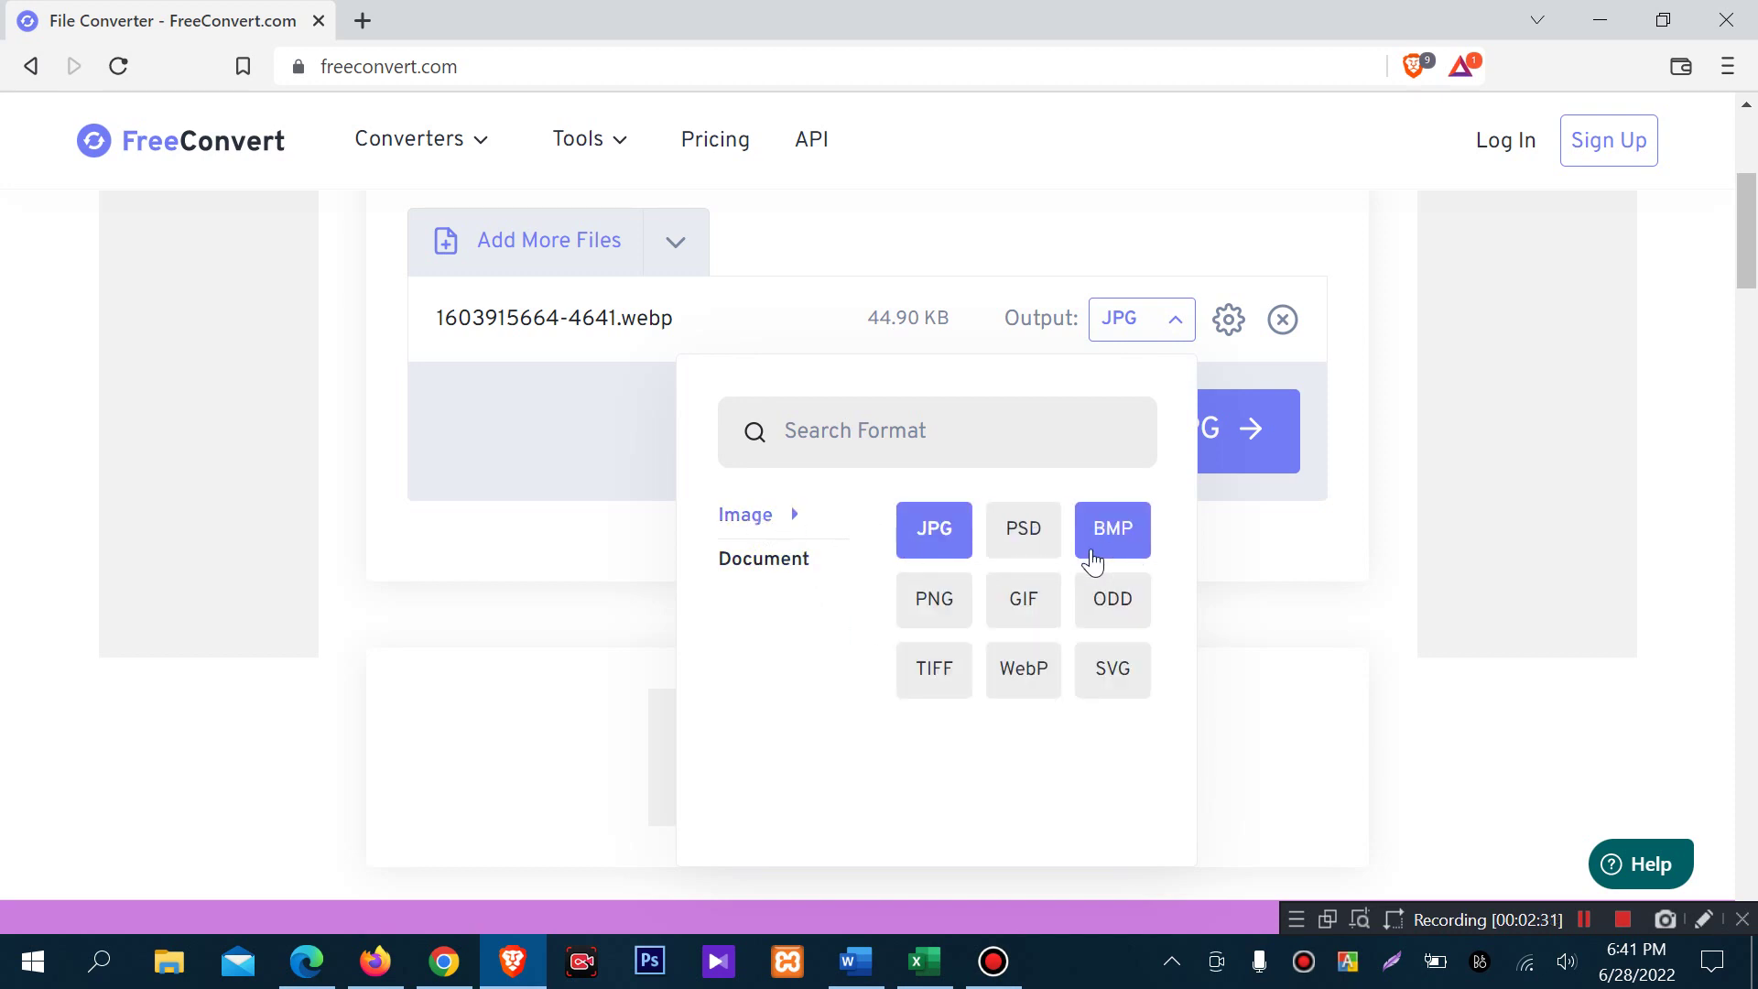
click(823, 591)
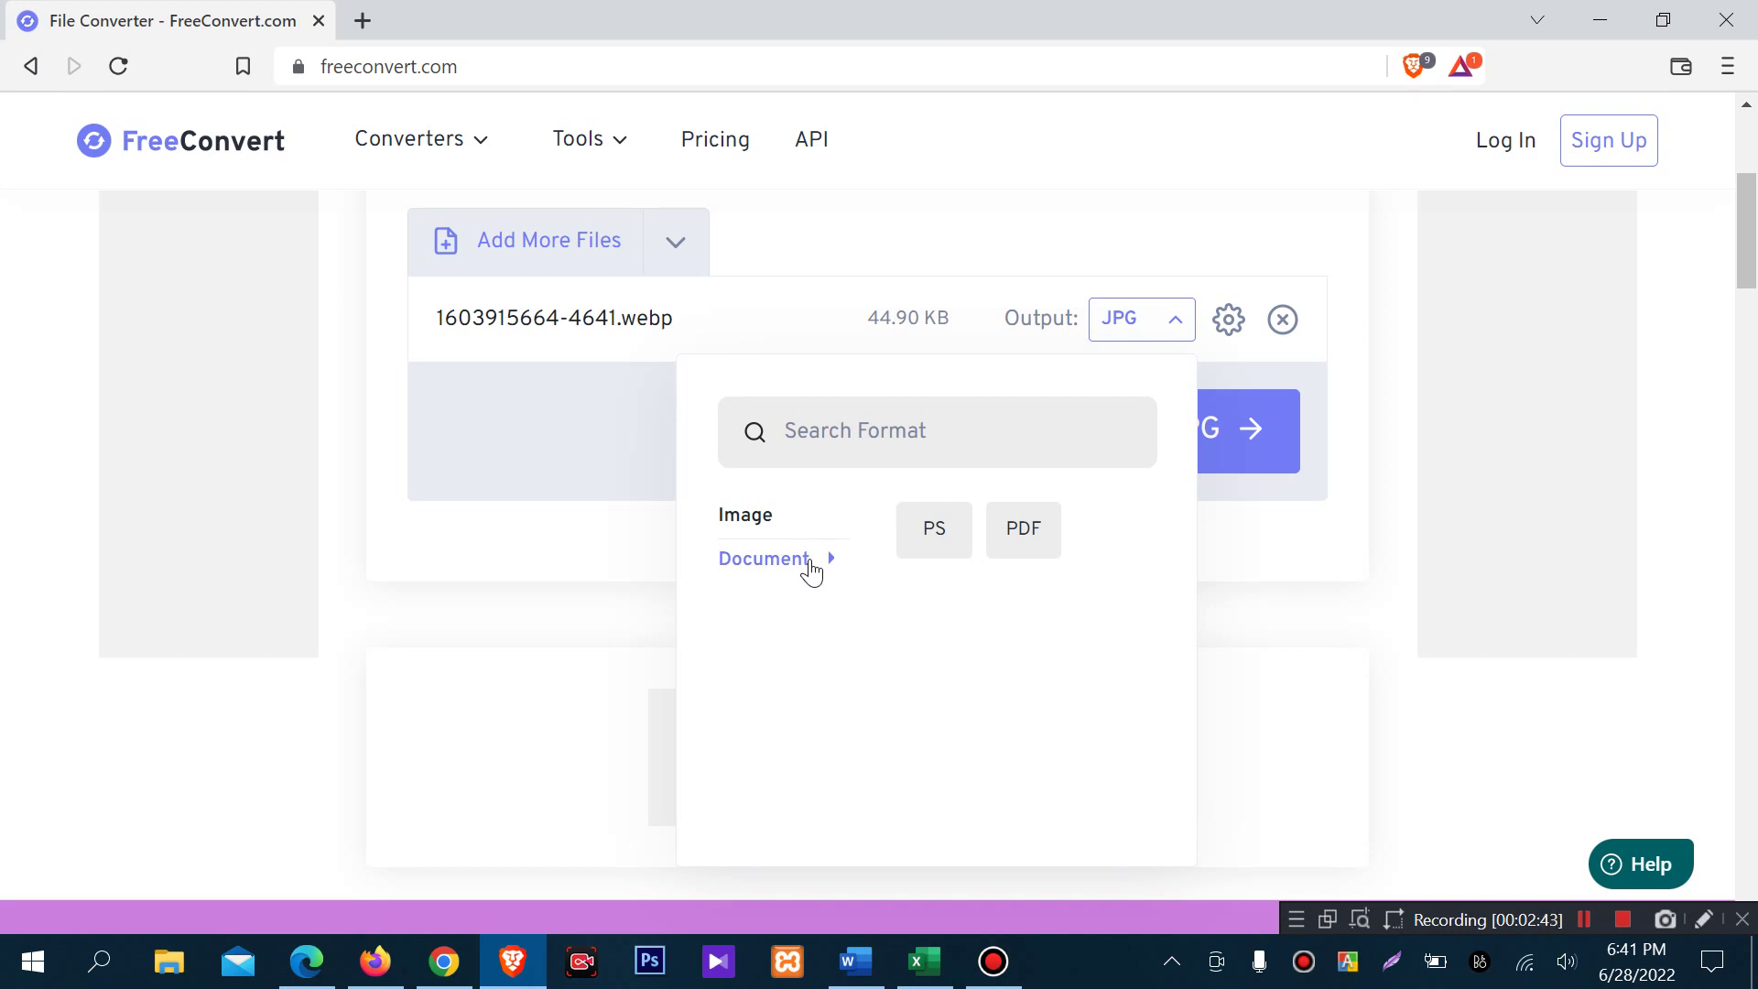
click(767, 513)
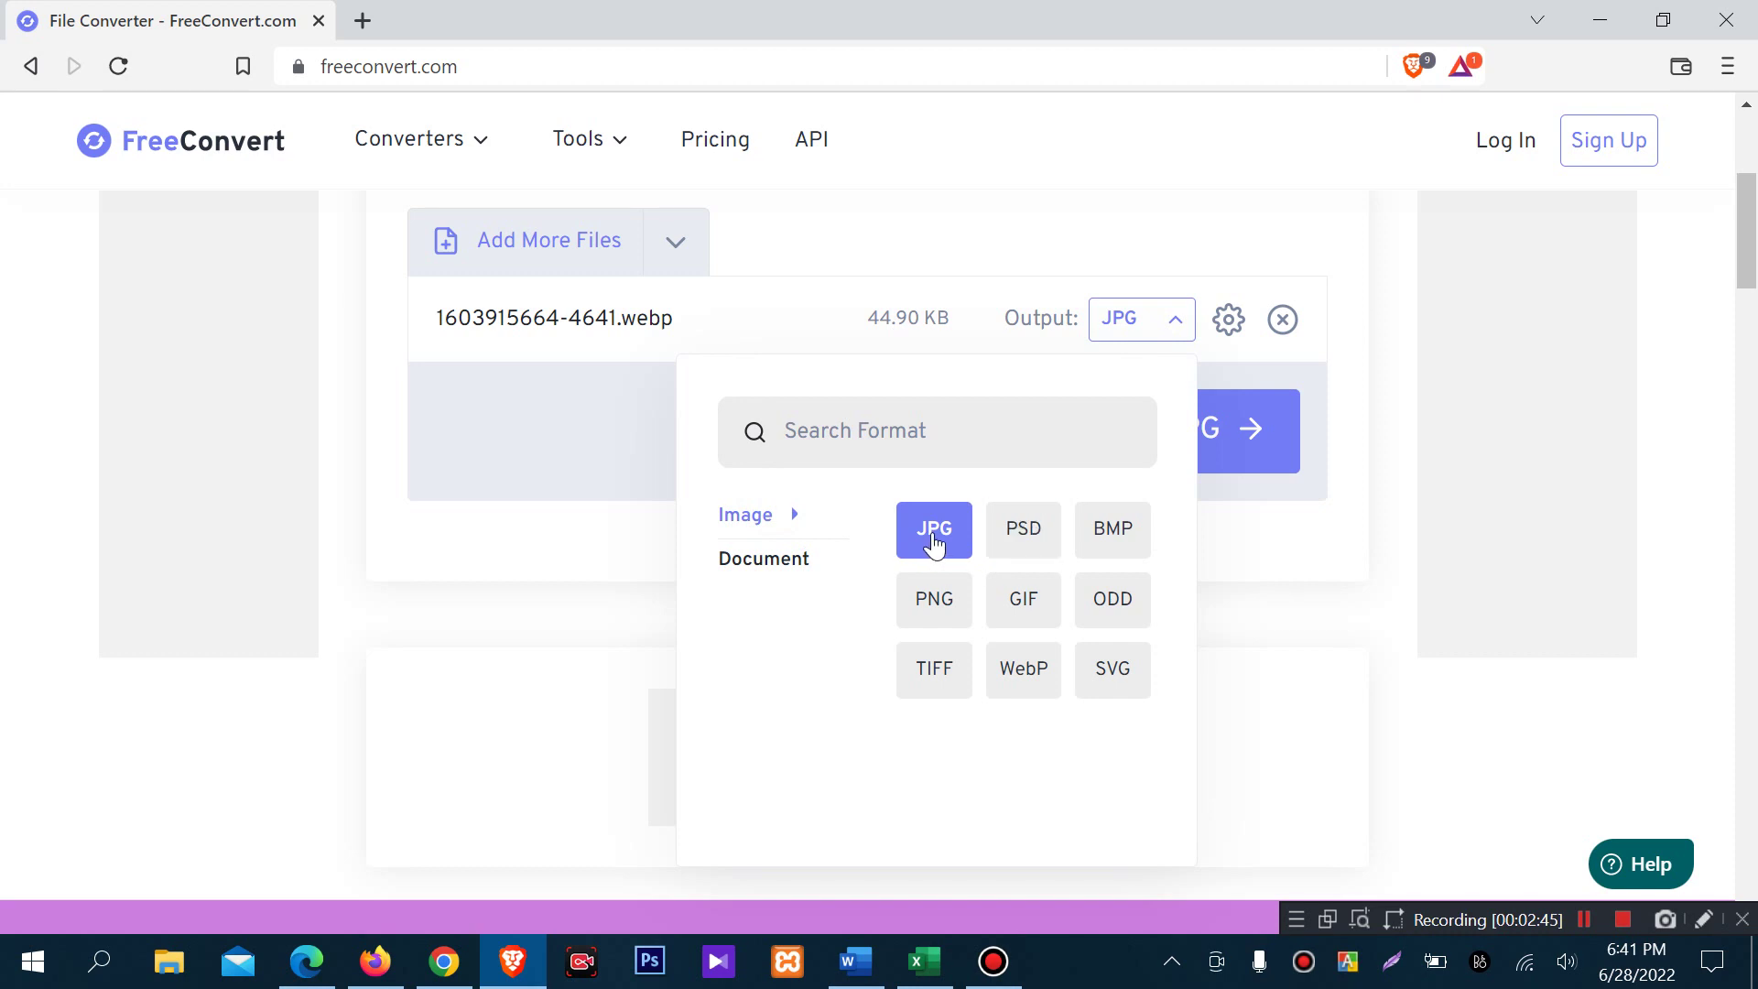
click(934, 531)
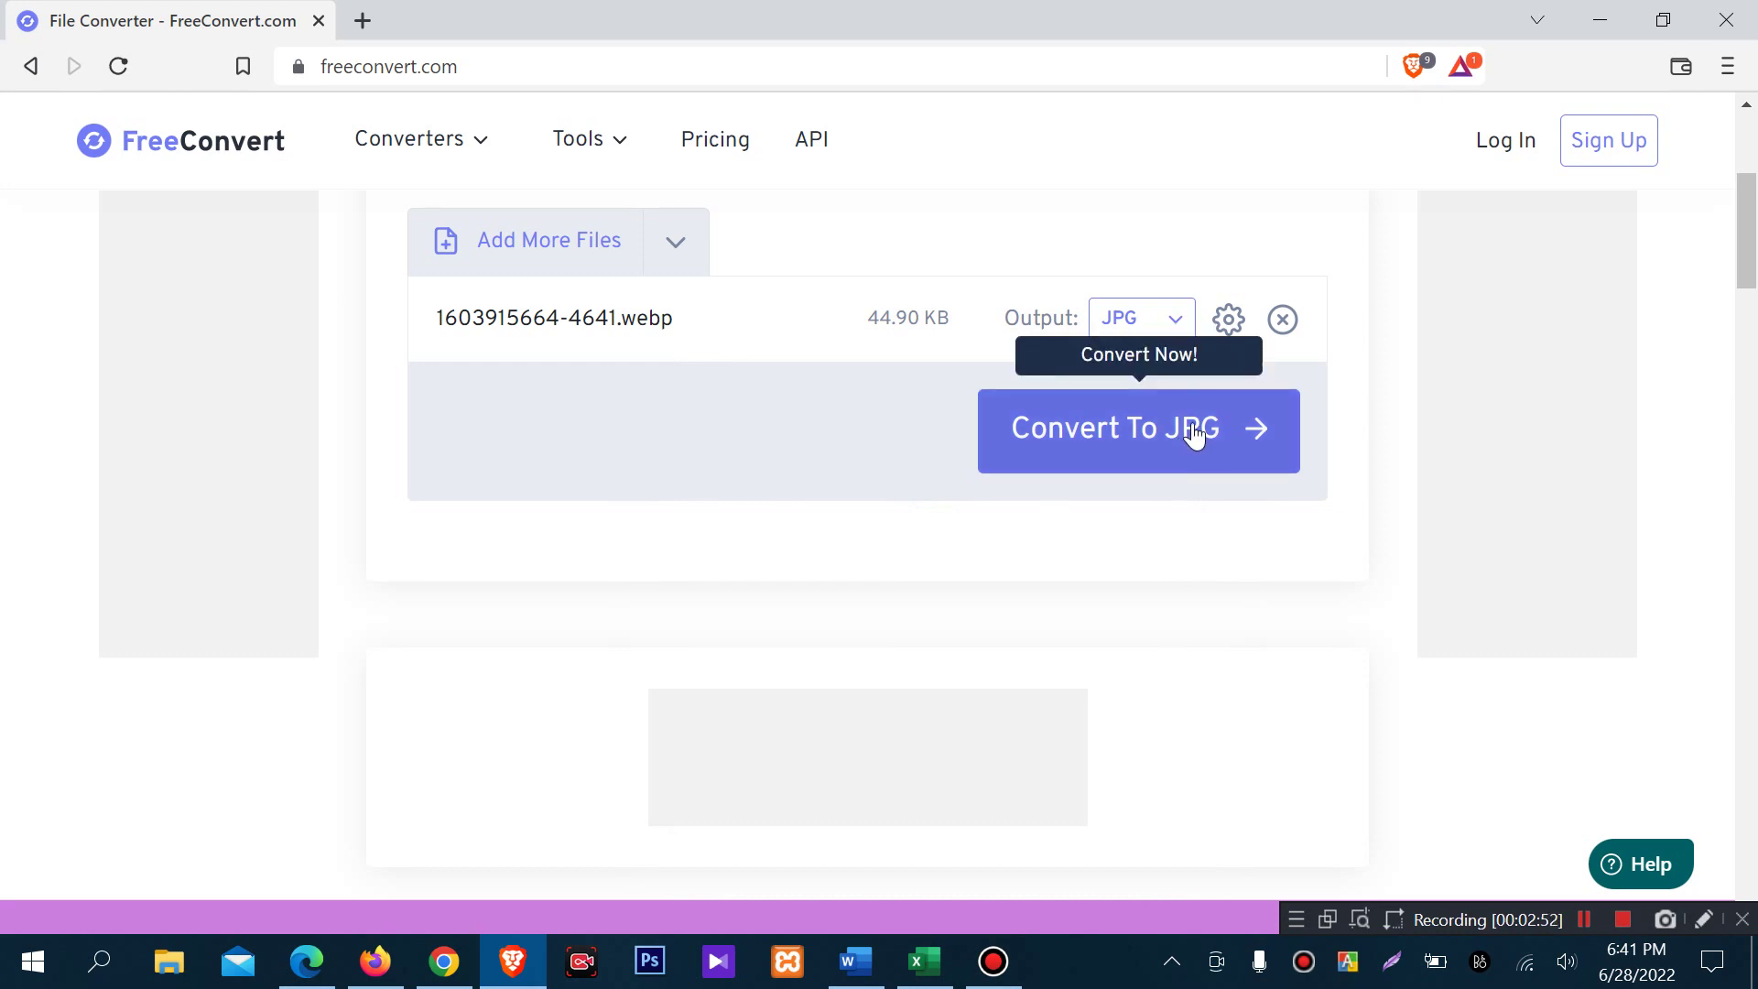
- Convert the webp to JPG and open the Download JPG options once Done at 86.91 KB
click(1167, 451)
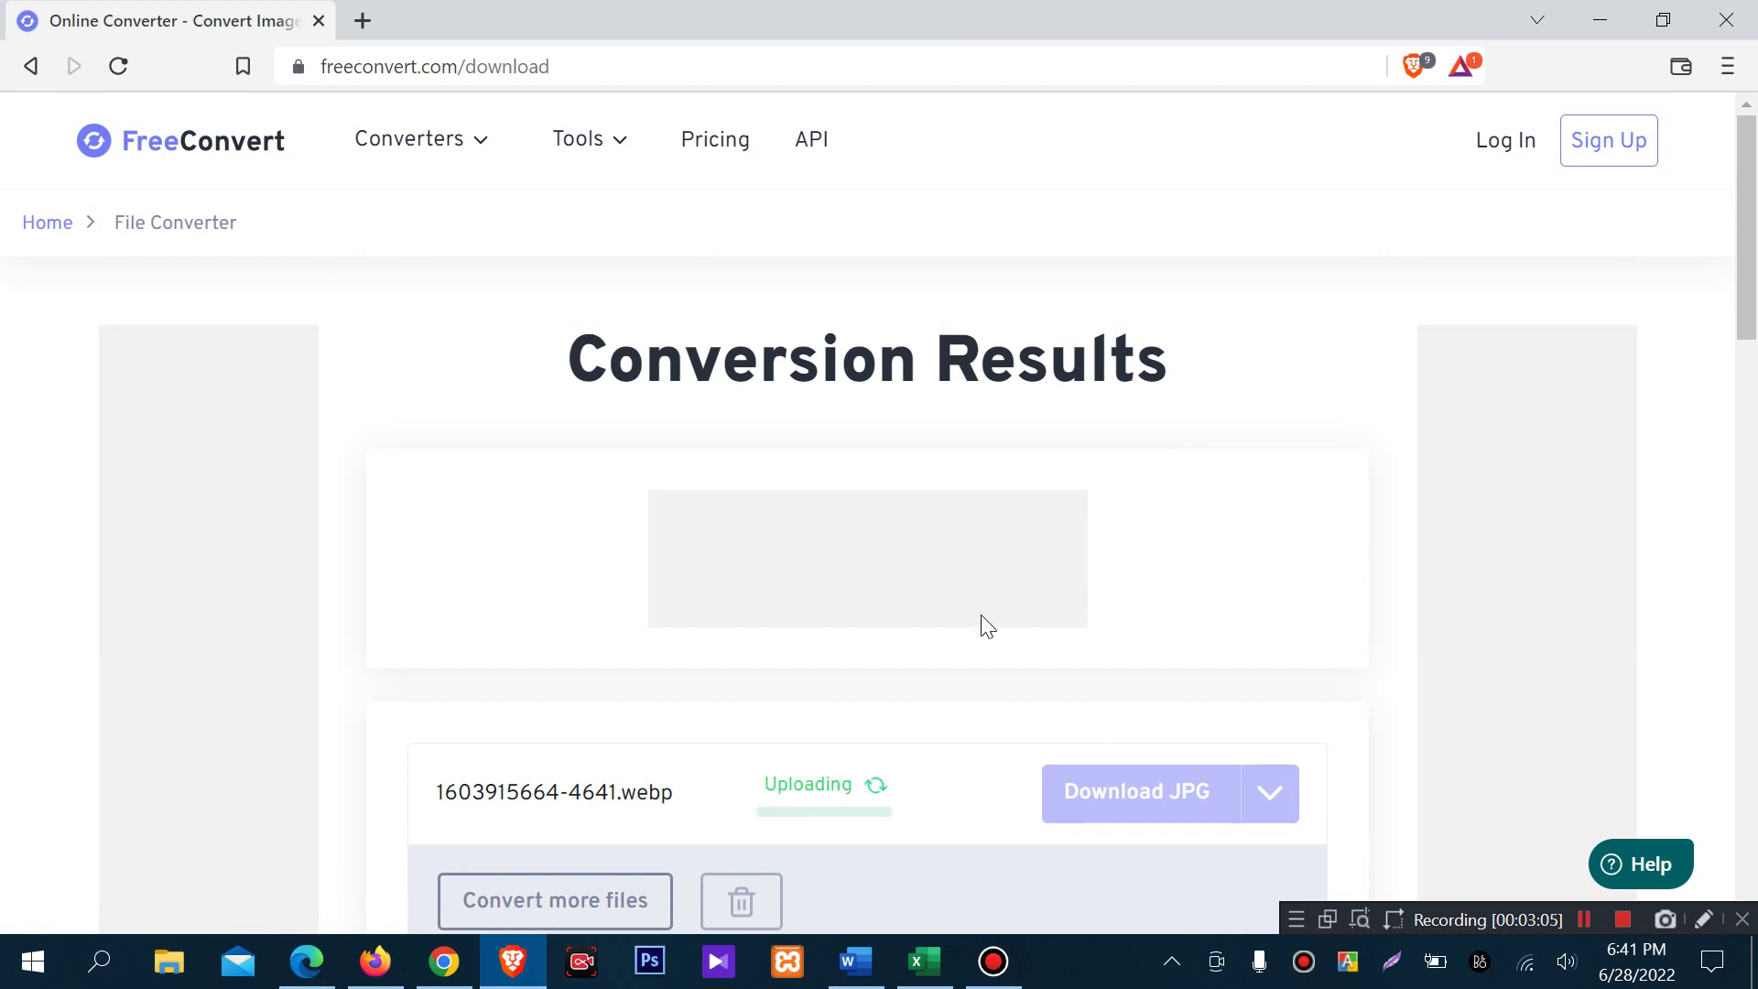
scroll(981, 620, down, 2)
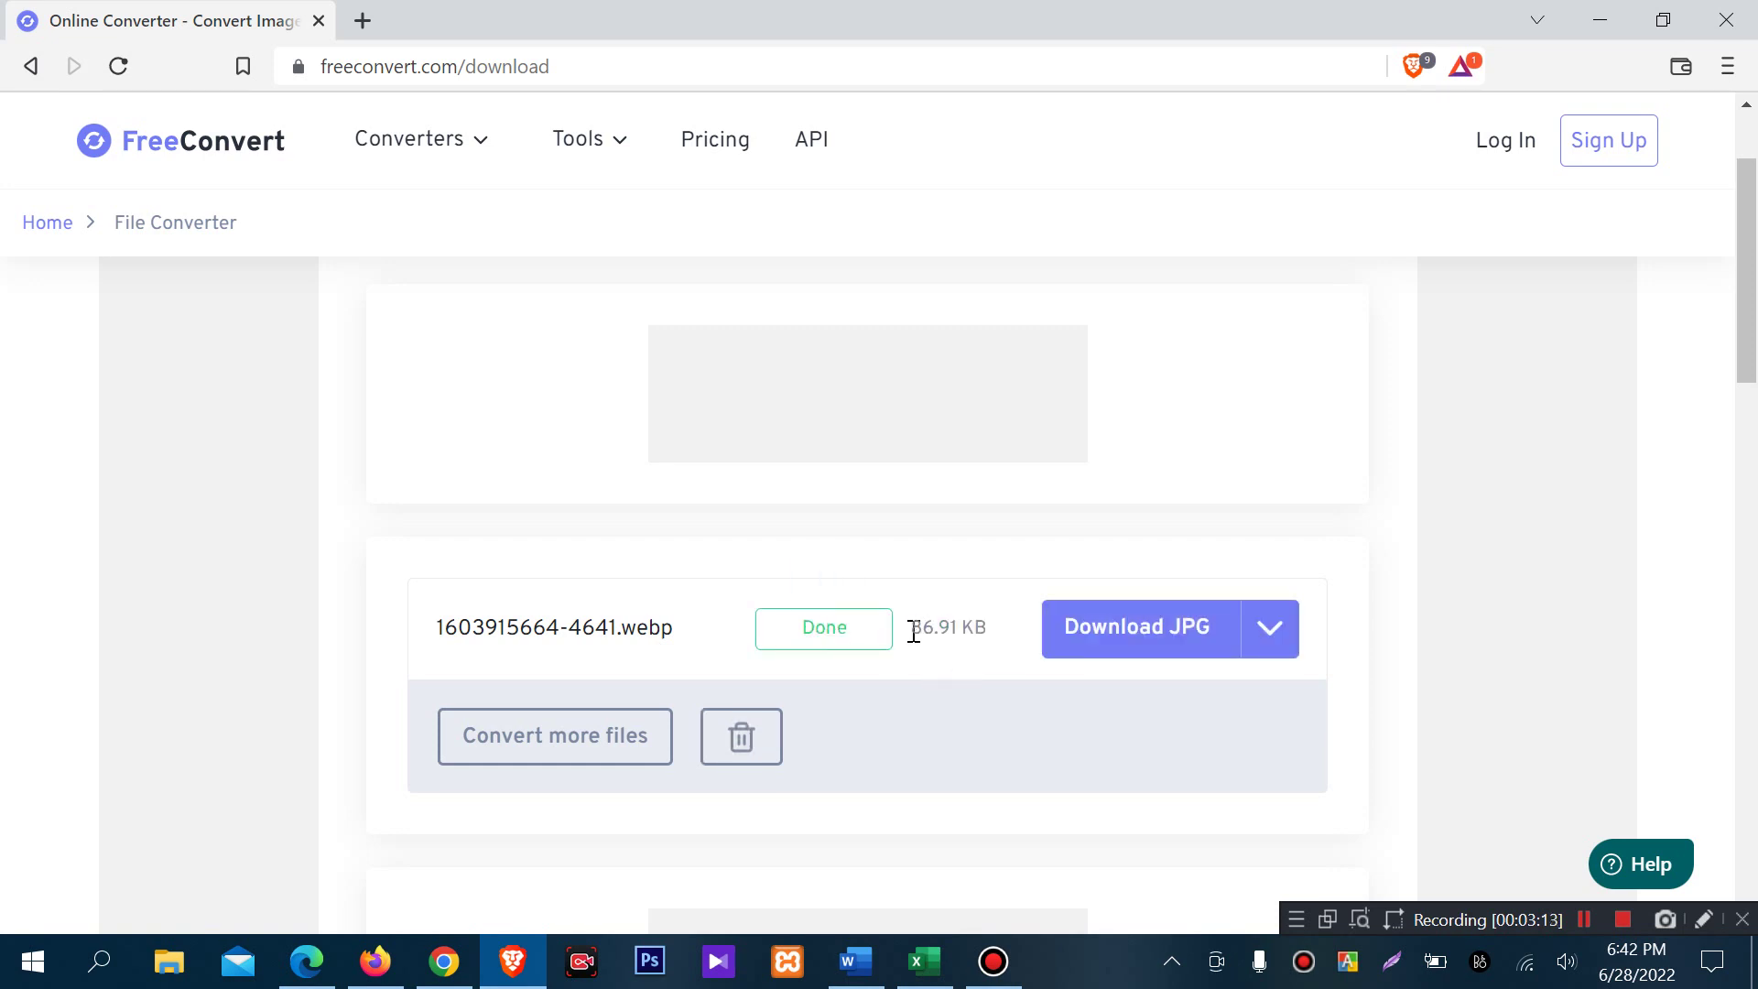
click(1249, 648)
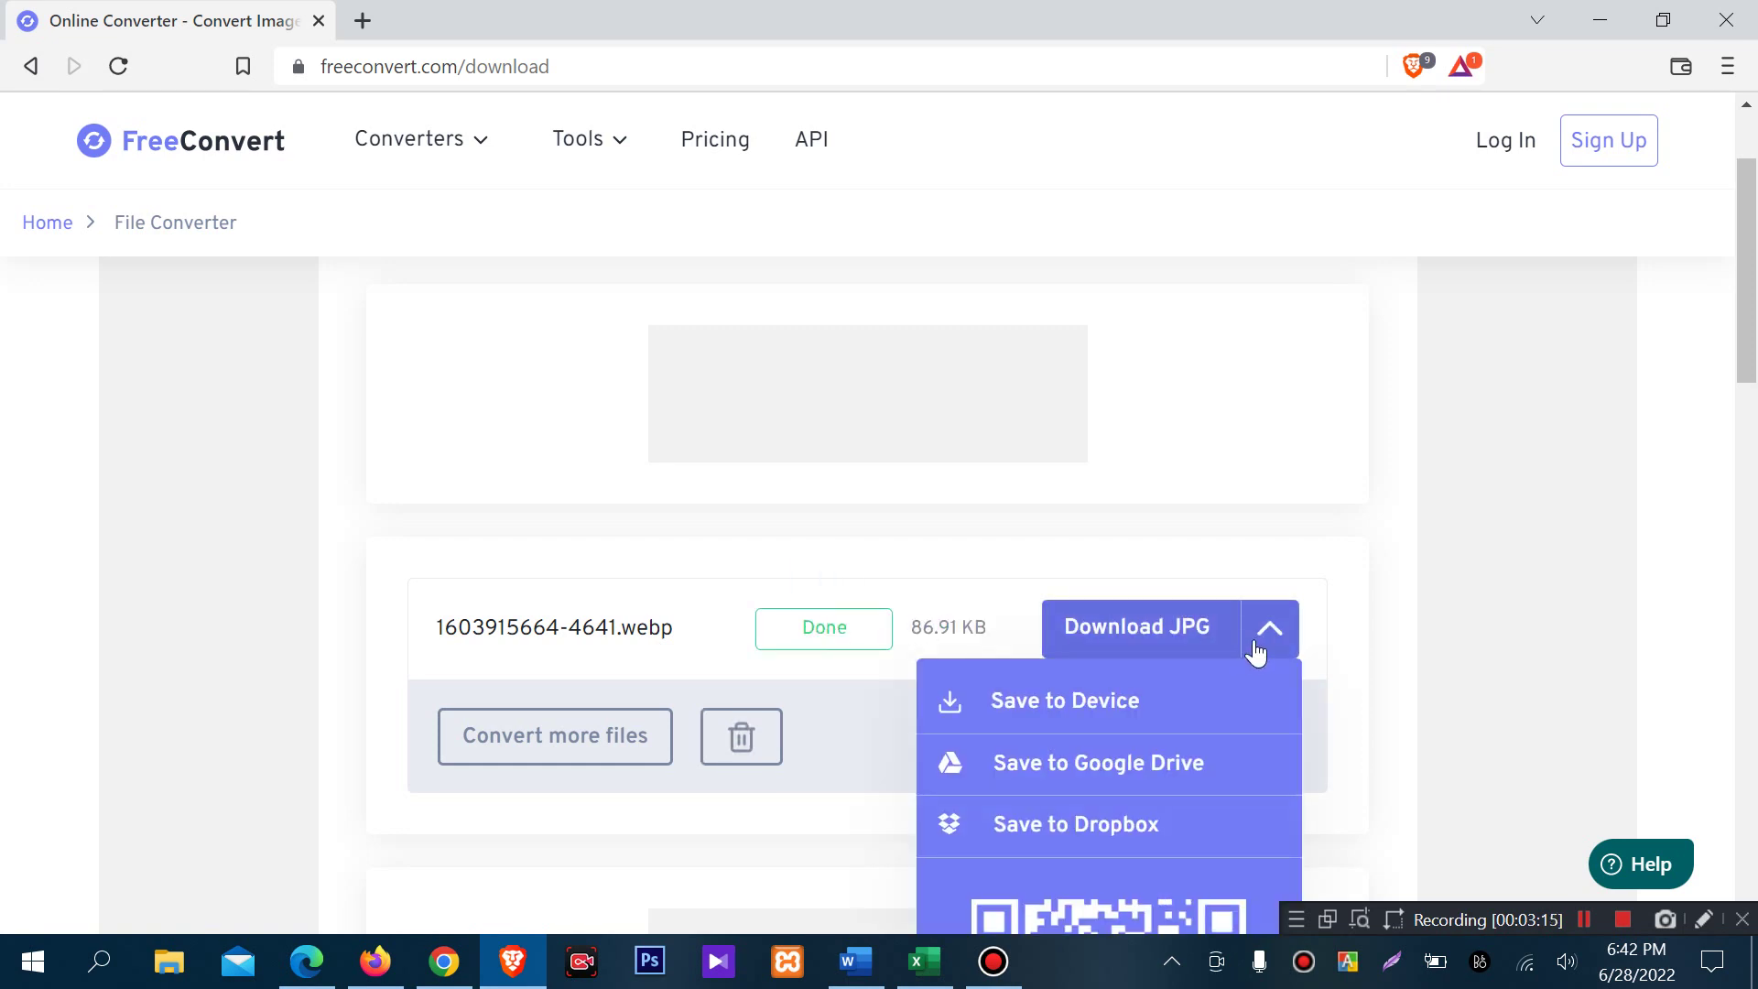
scroll(1208, 659, down, 2)
scroll(1208, 661, down, 1)
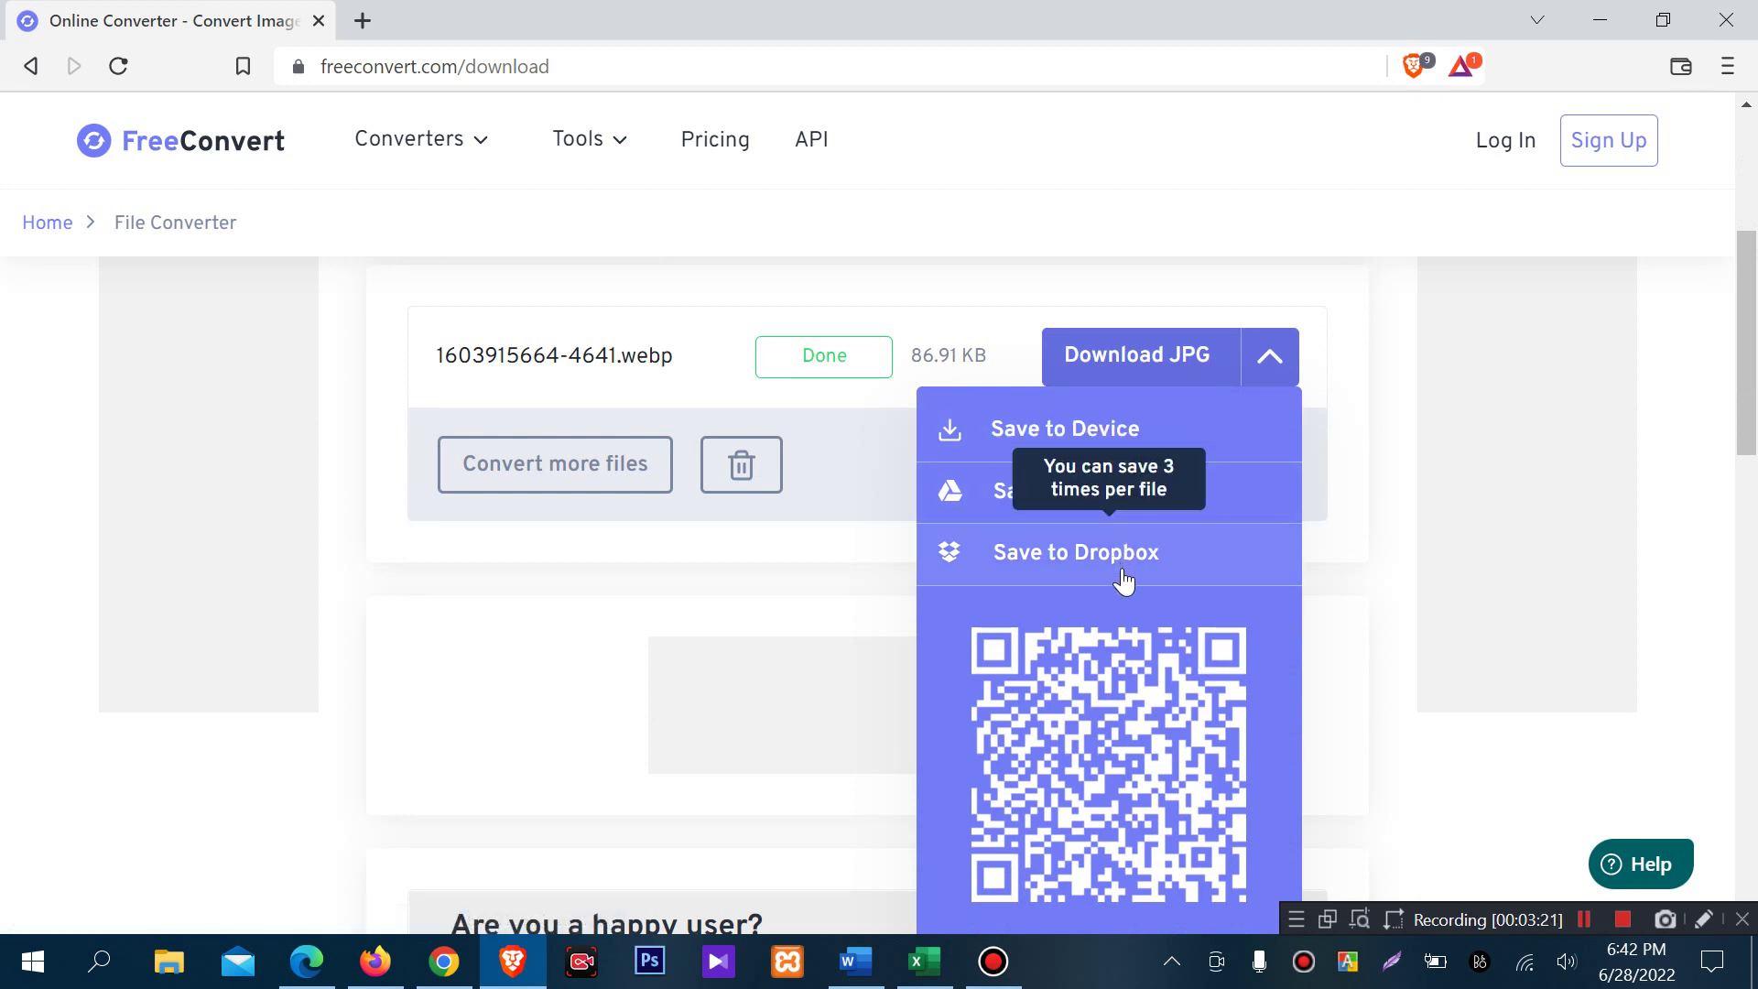
scroll(1124, 579, down, 2)
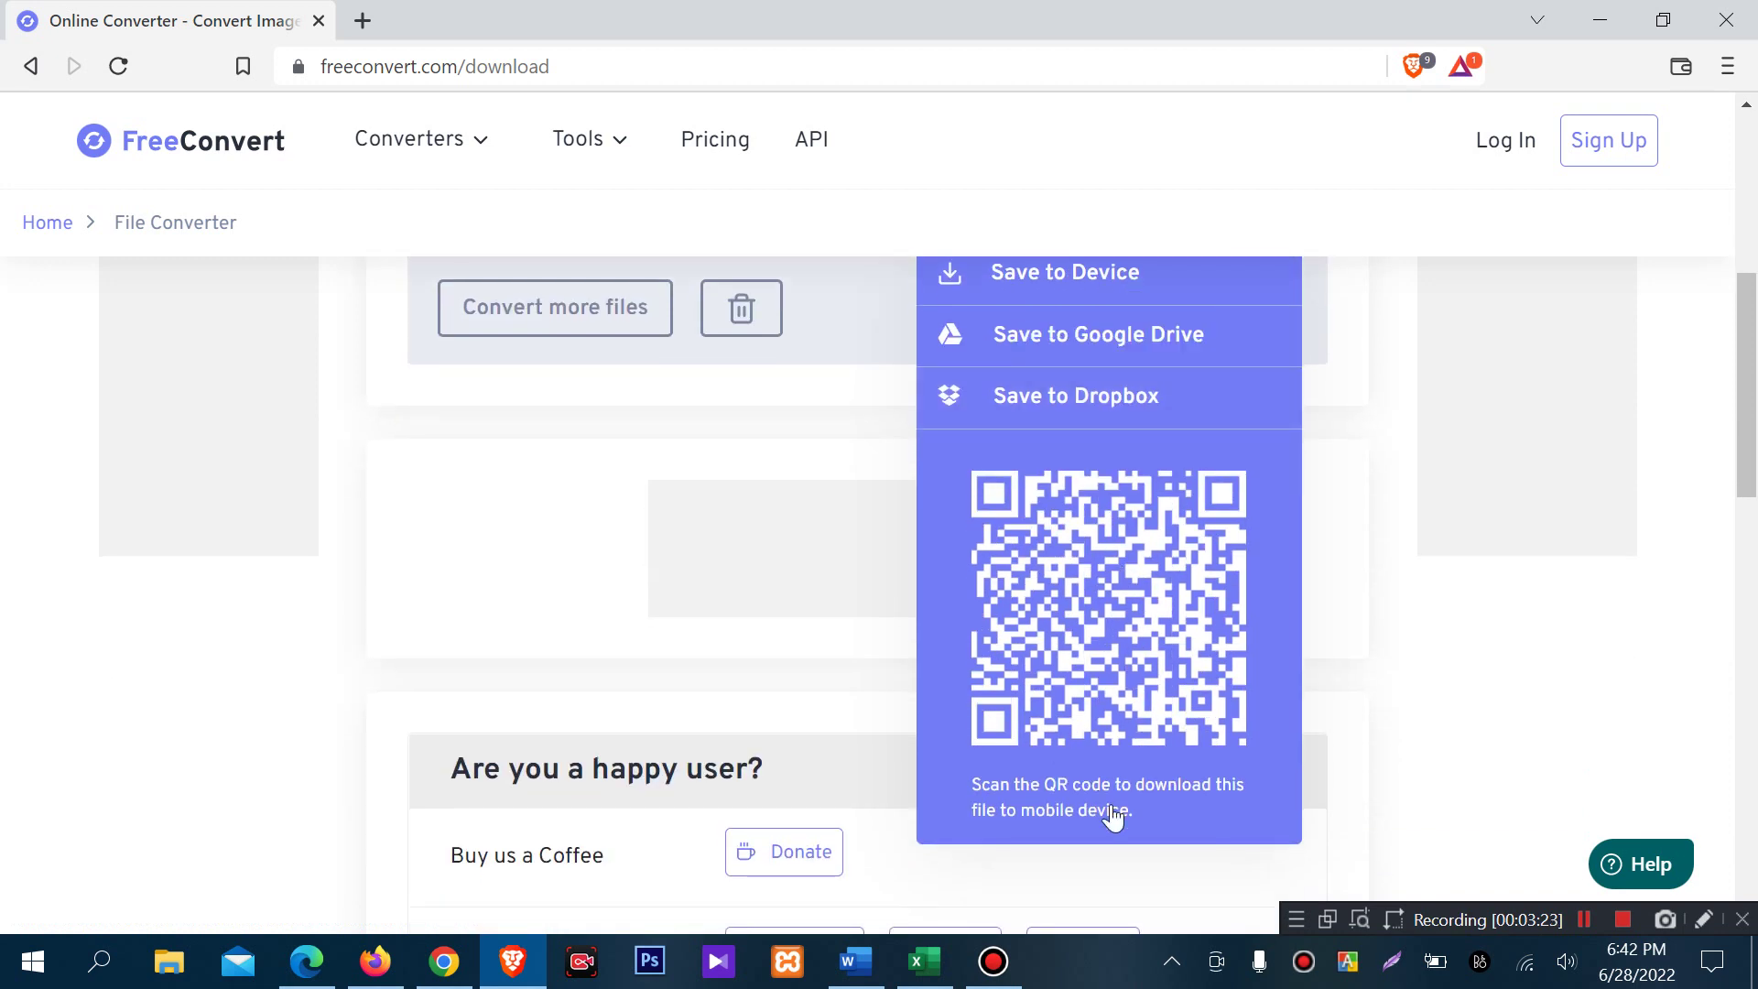
- Close and reopen the Download JPG options to review them again
click(1144, 608)
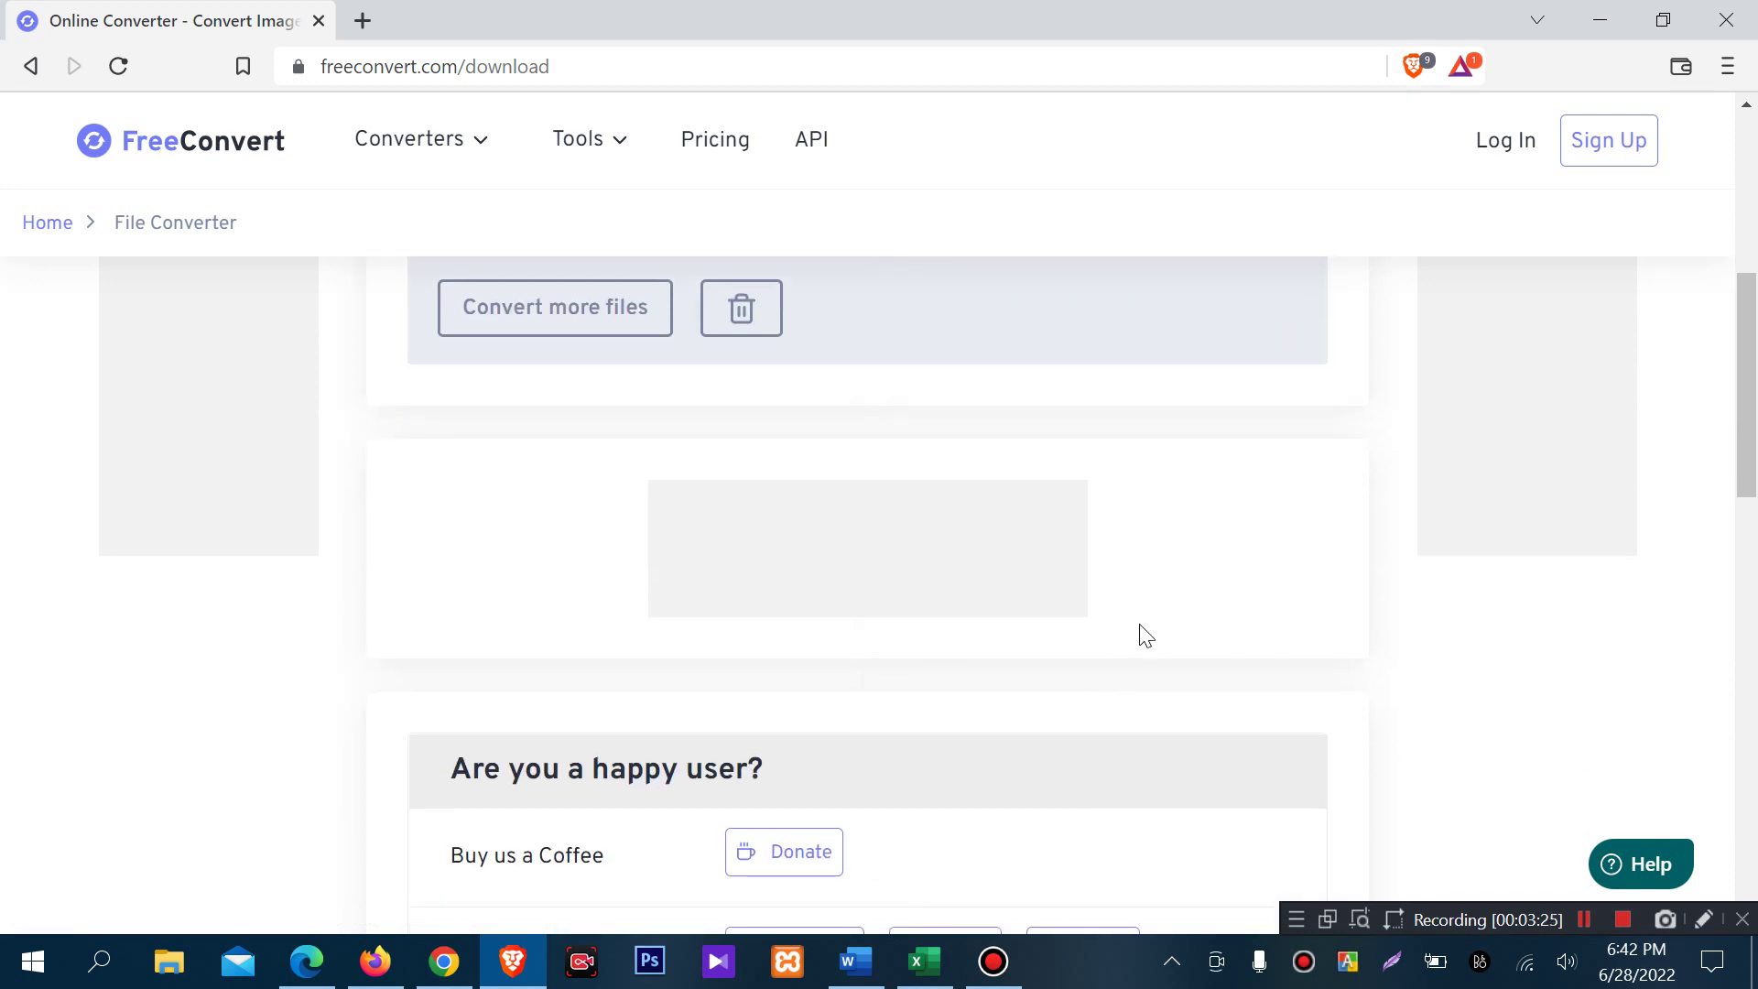
scroll(1139, 632, up, 1)
click(1291, 306)
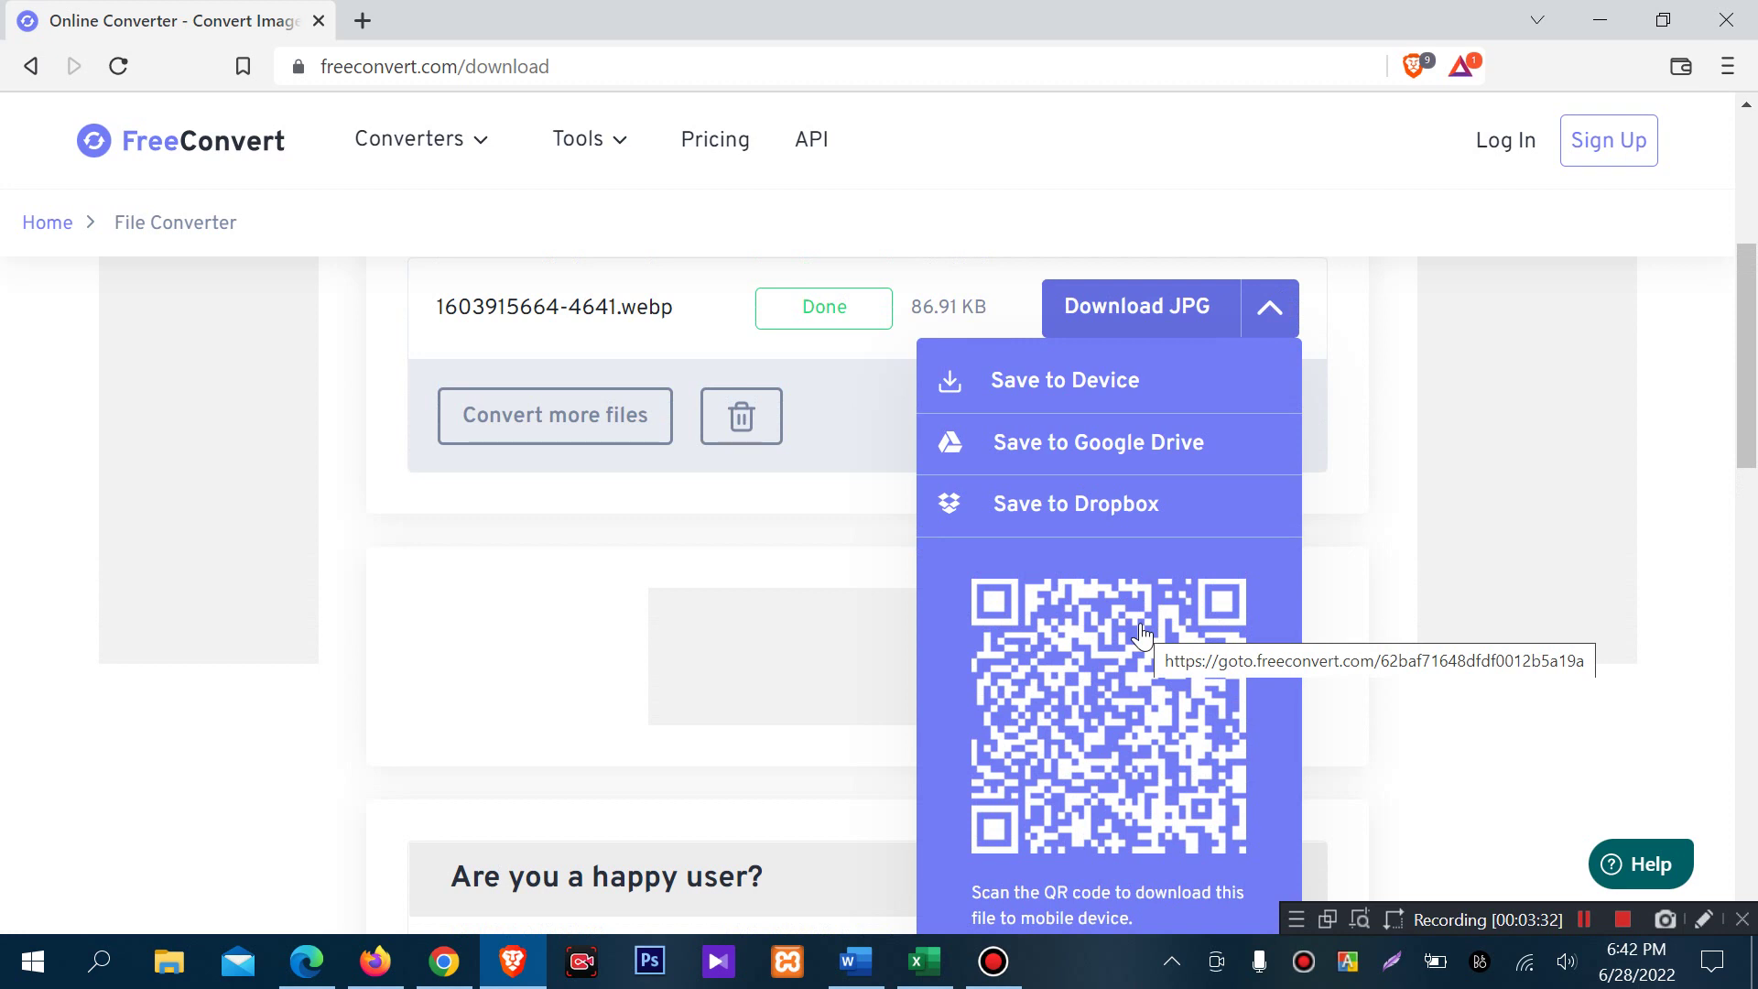
click(771, 606)
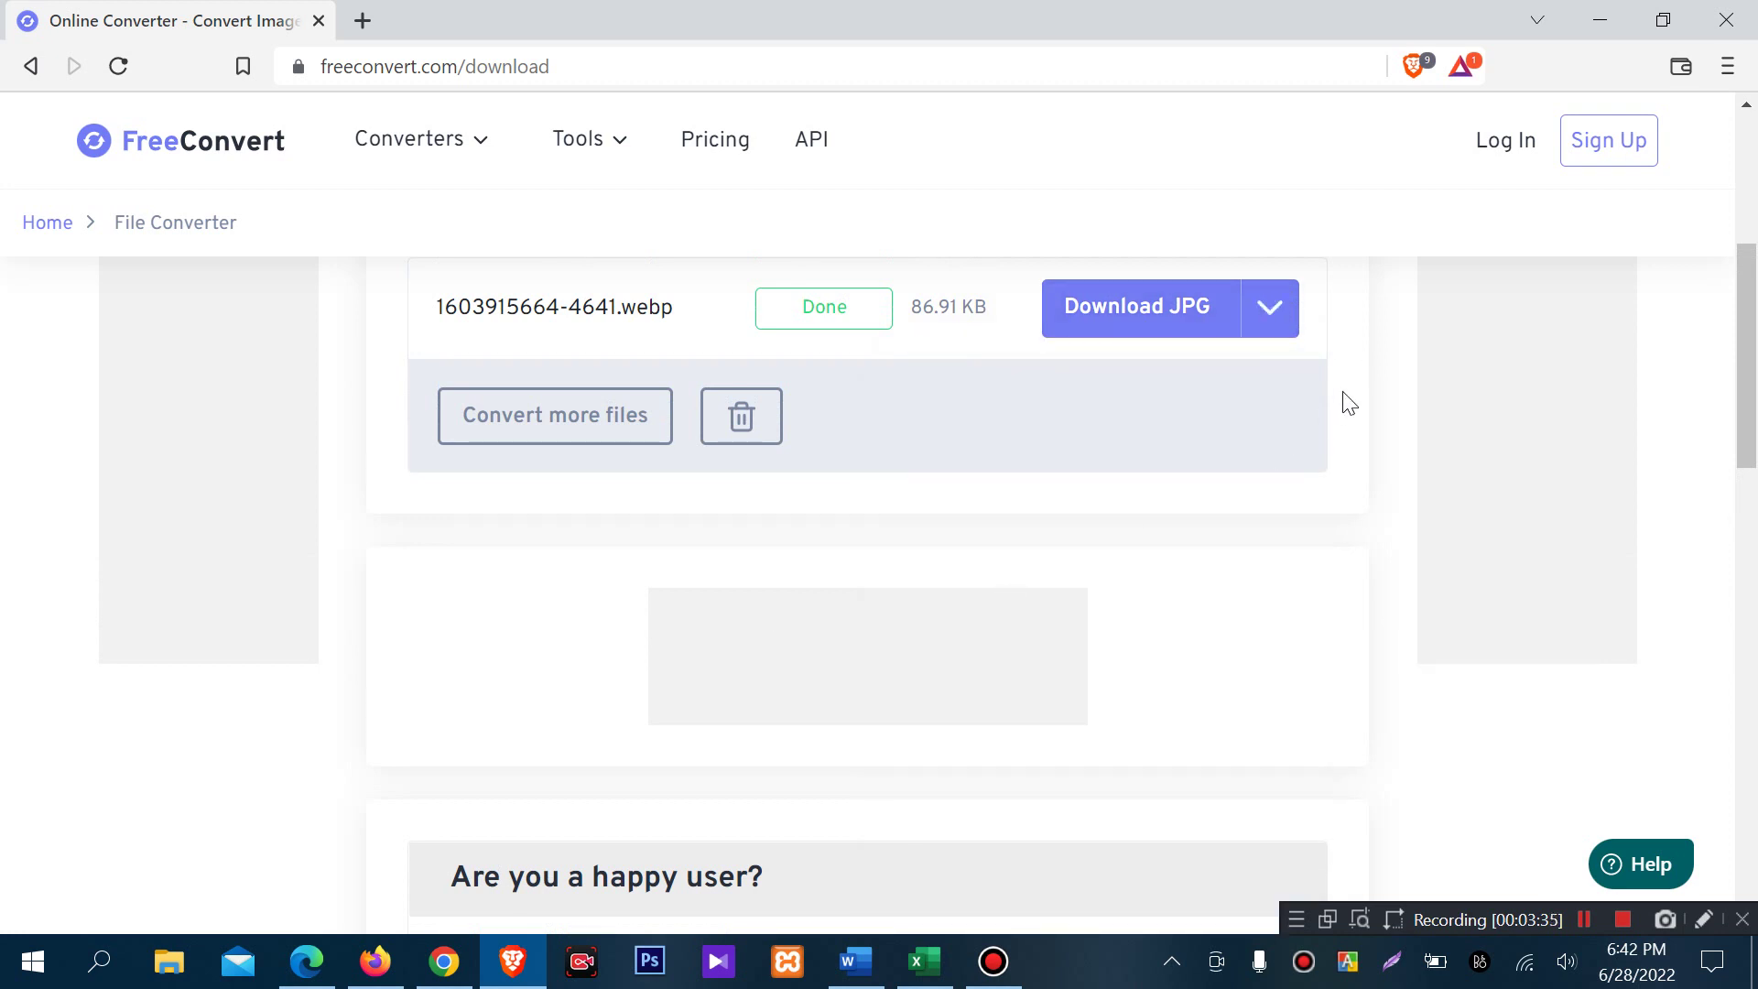
click(1272, 320)
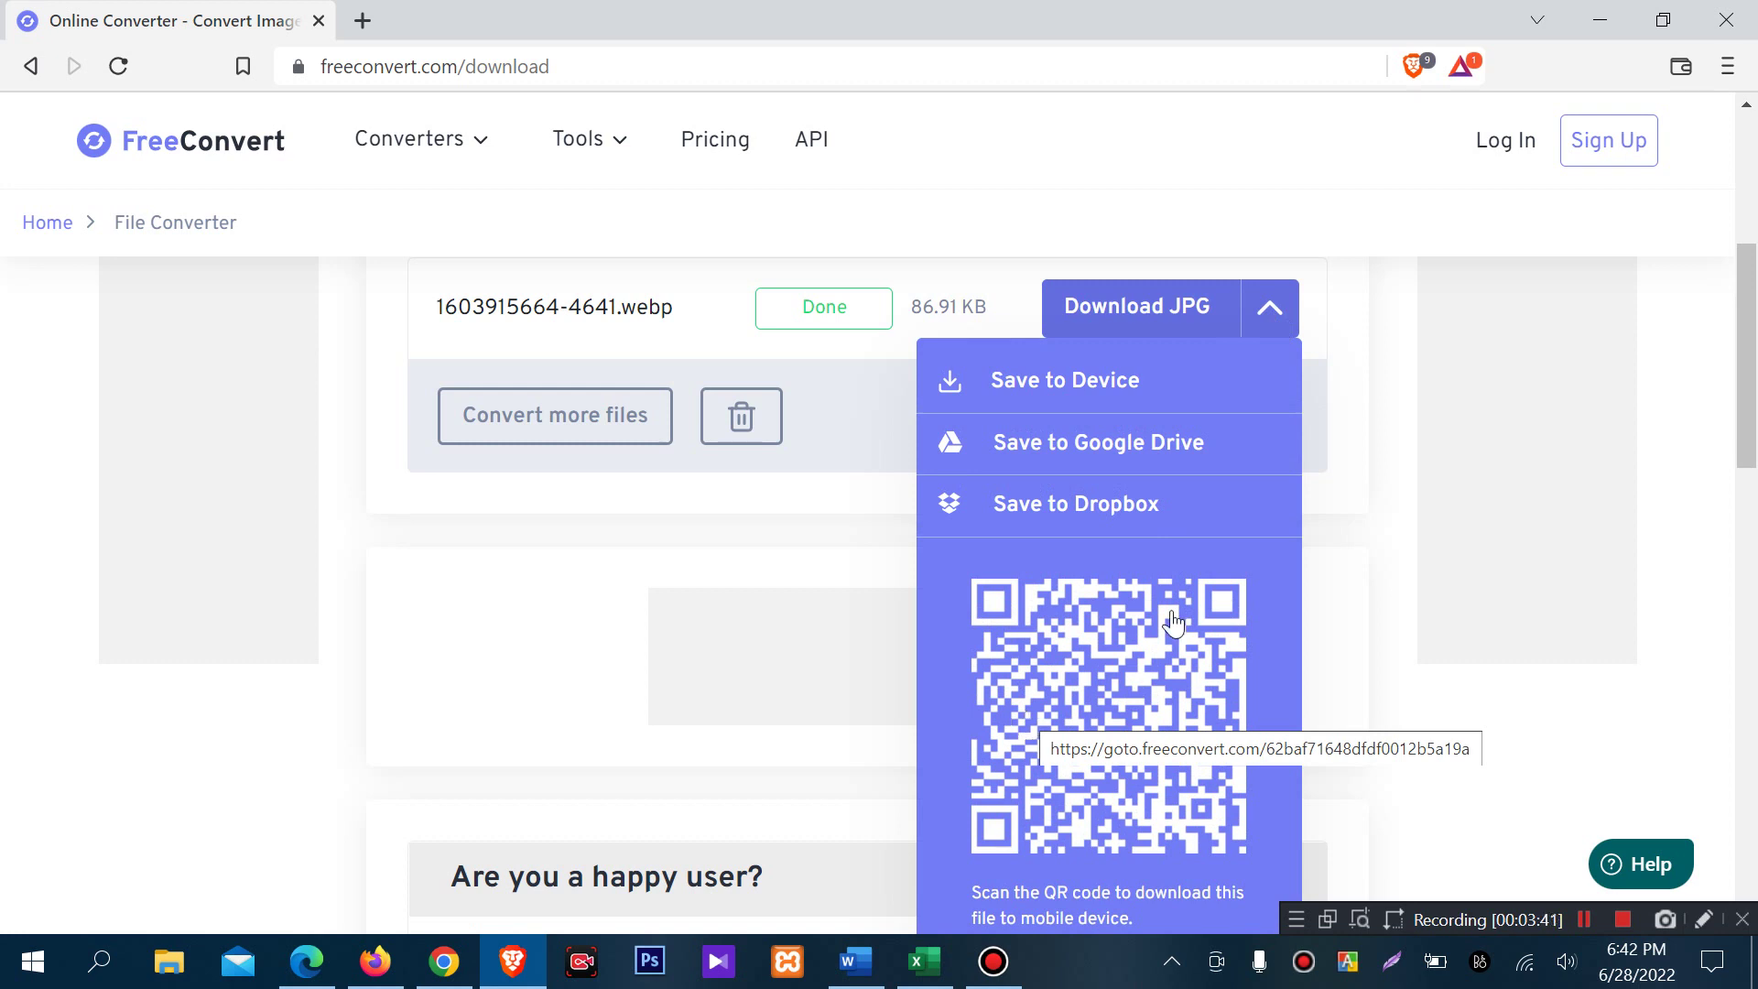
scroll(569, 591, up, 1)
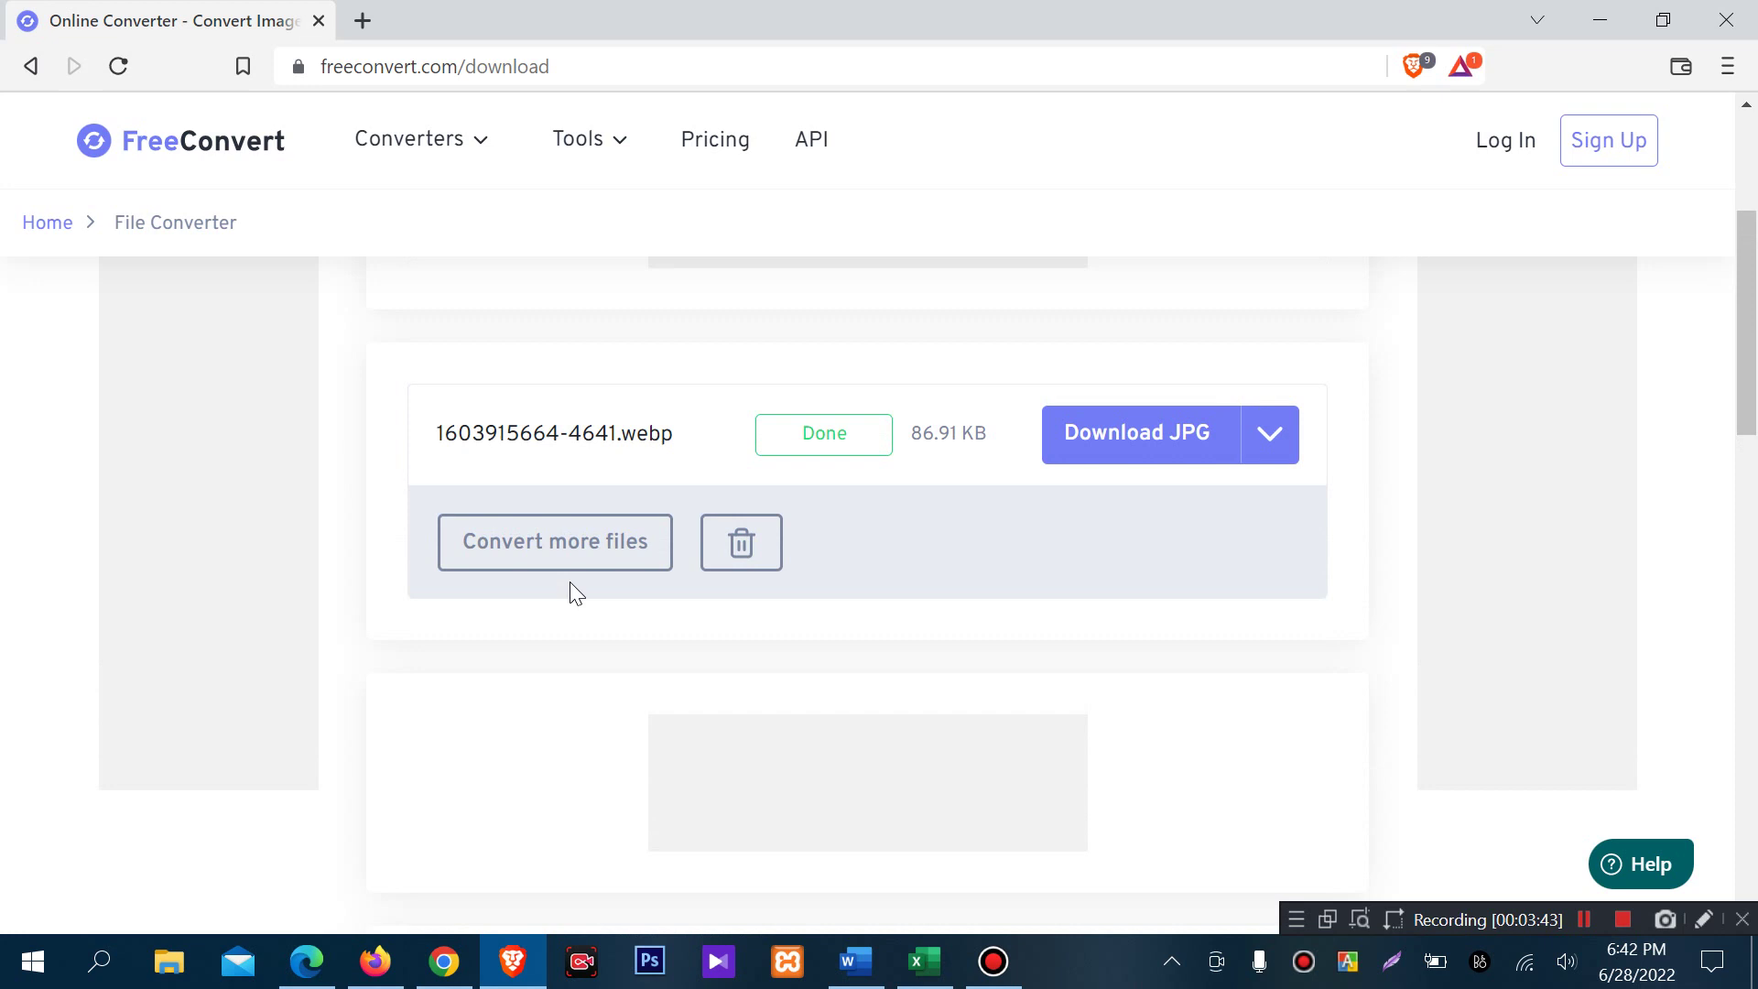
click(1127, 438)
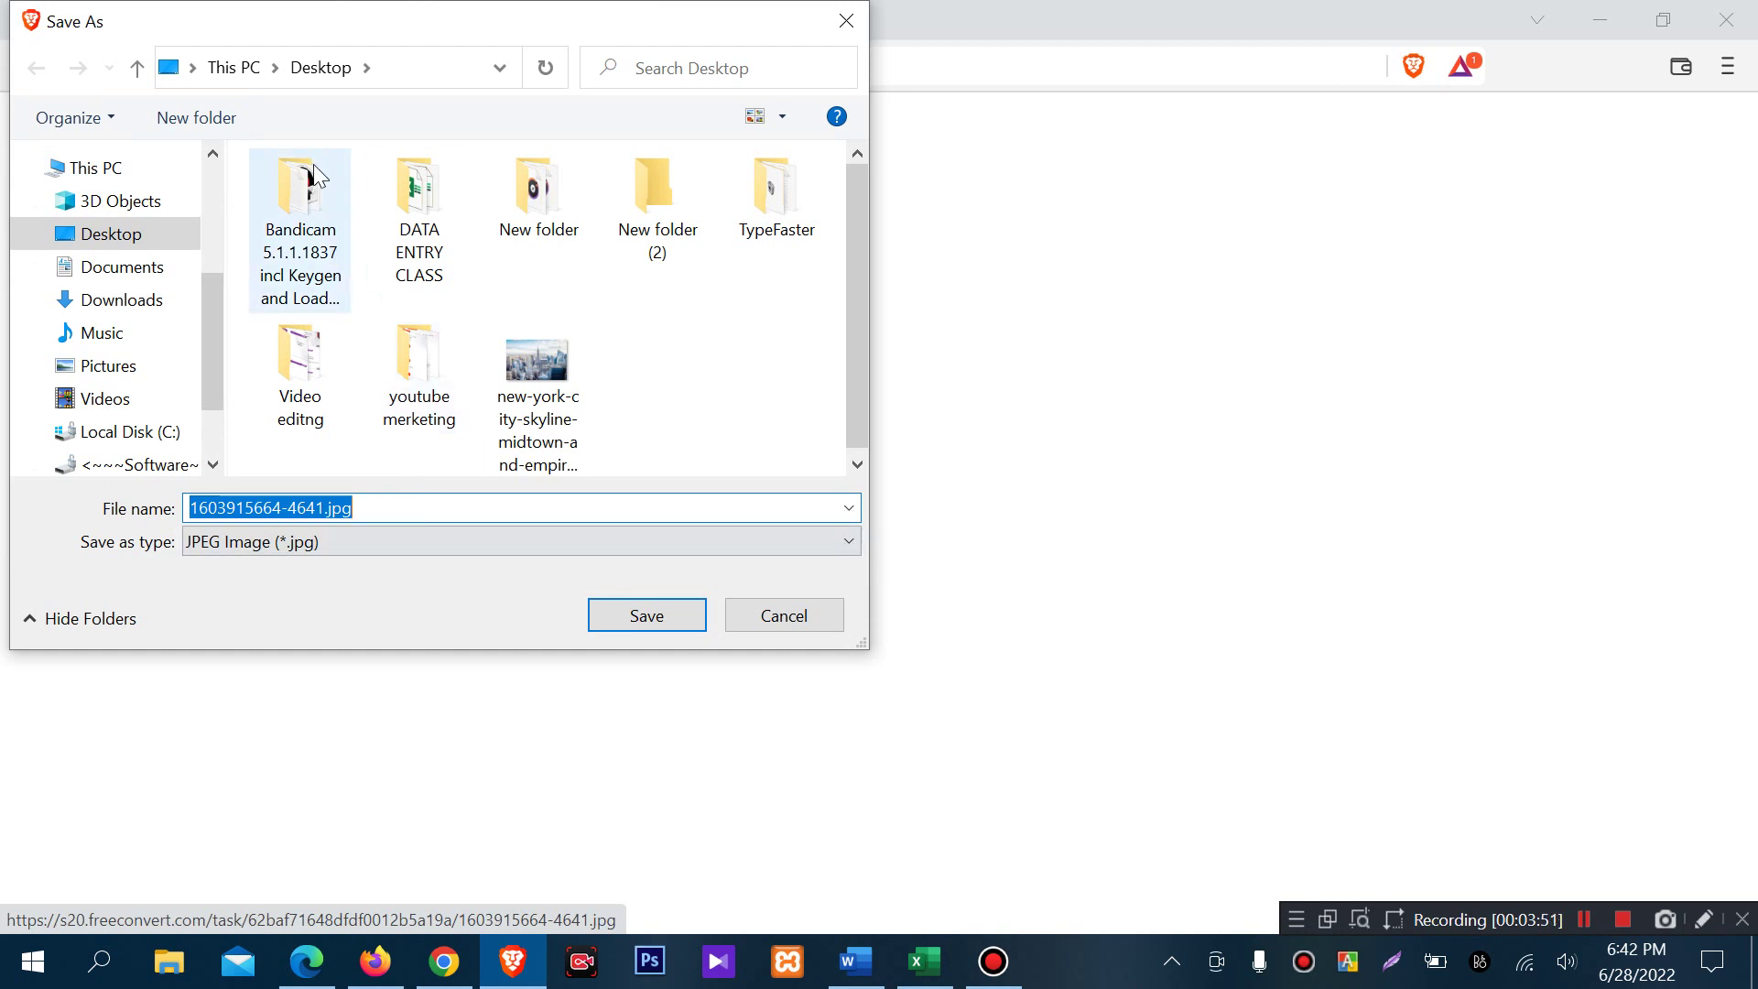
click(664, 616)
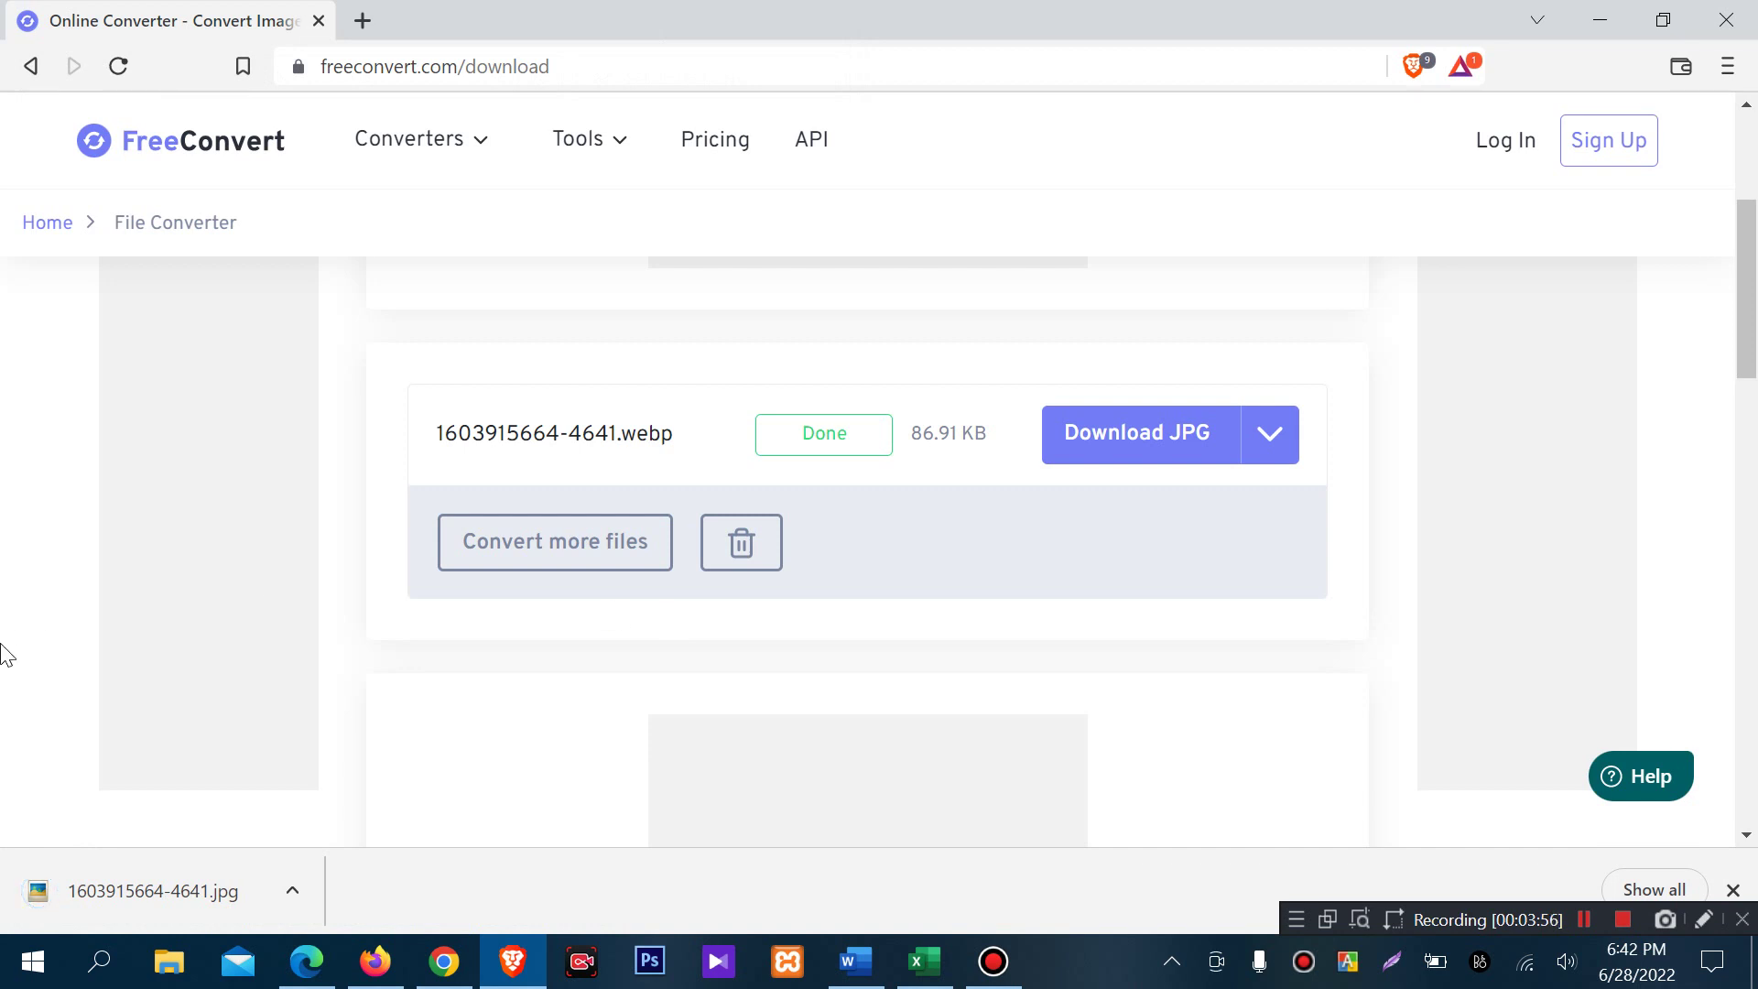
click(152, 897)
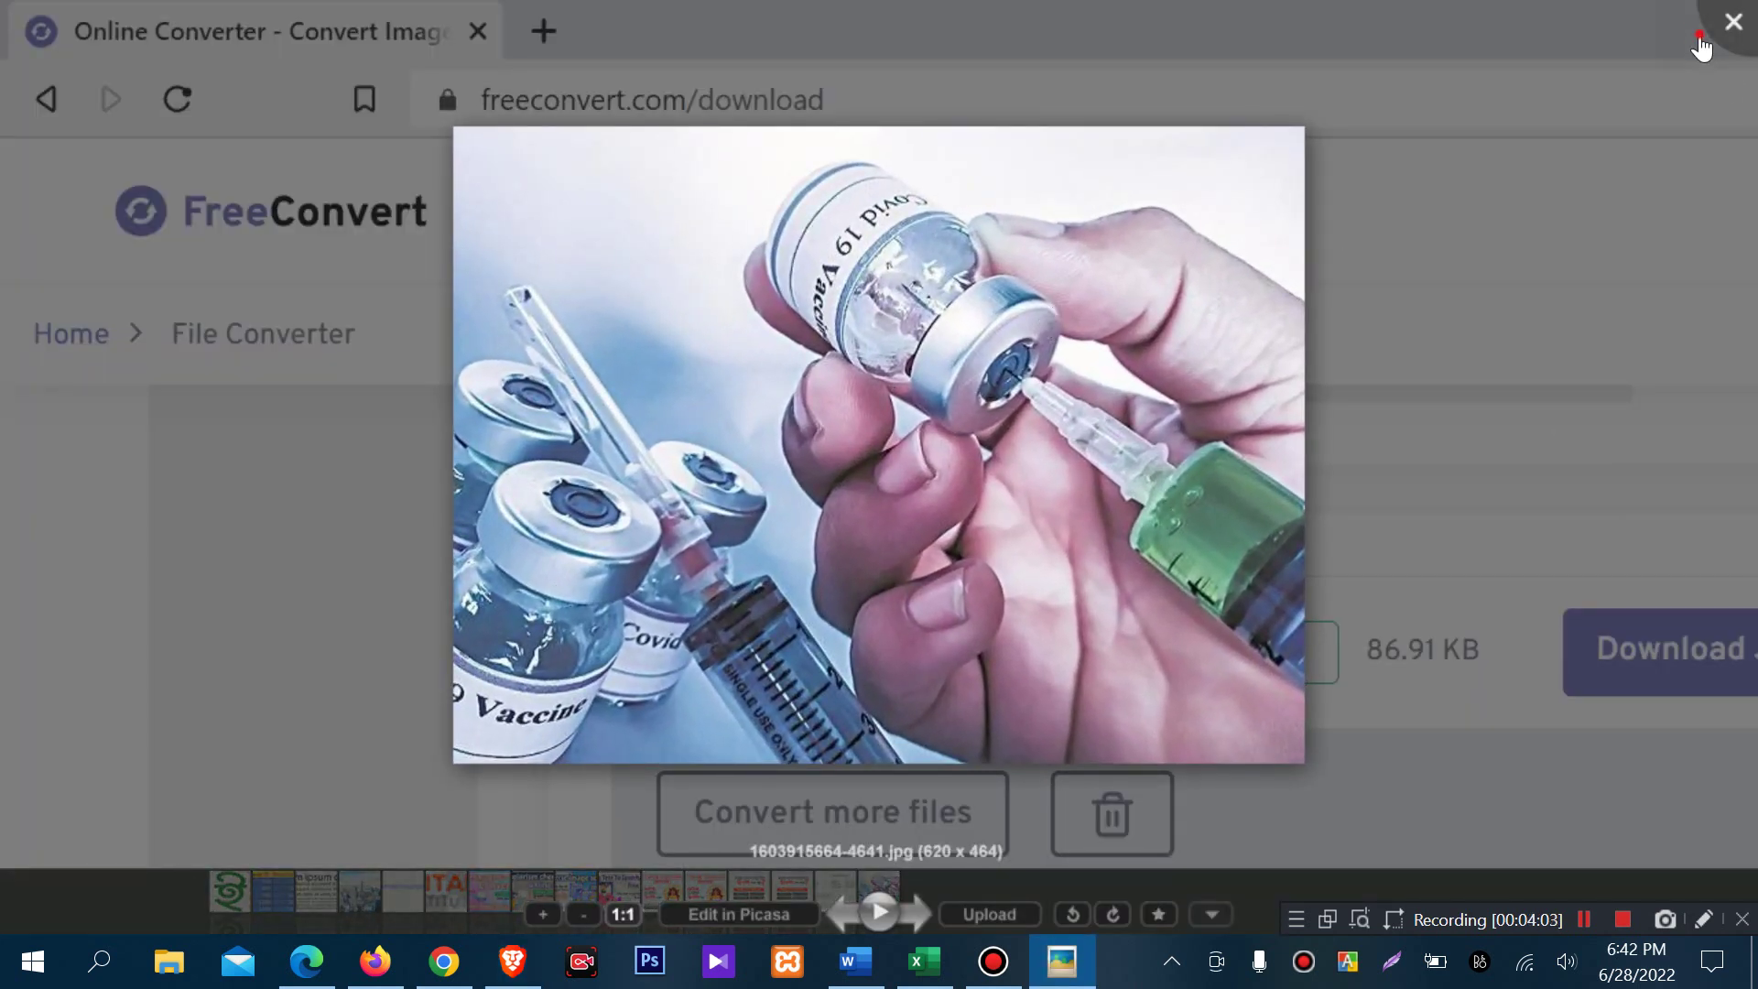
click(1700, 41)
click(1728, 72)
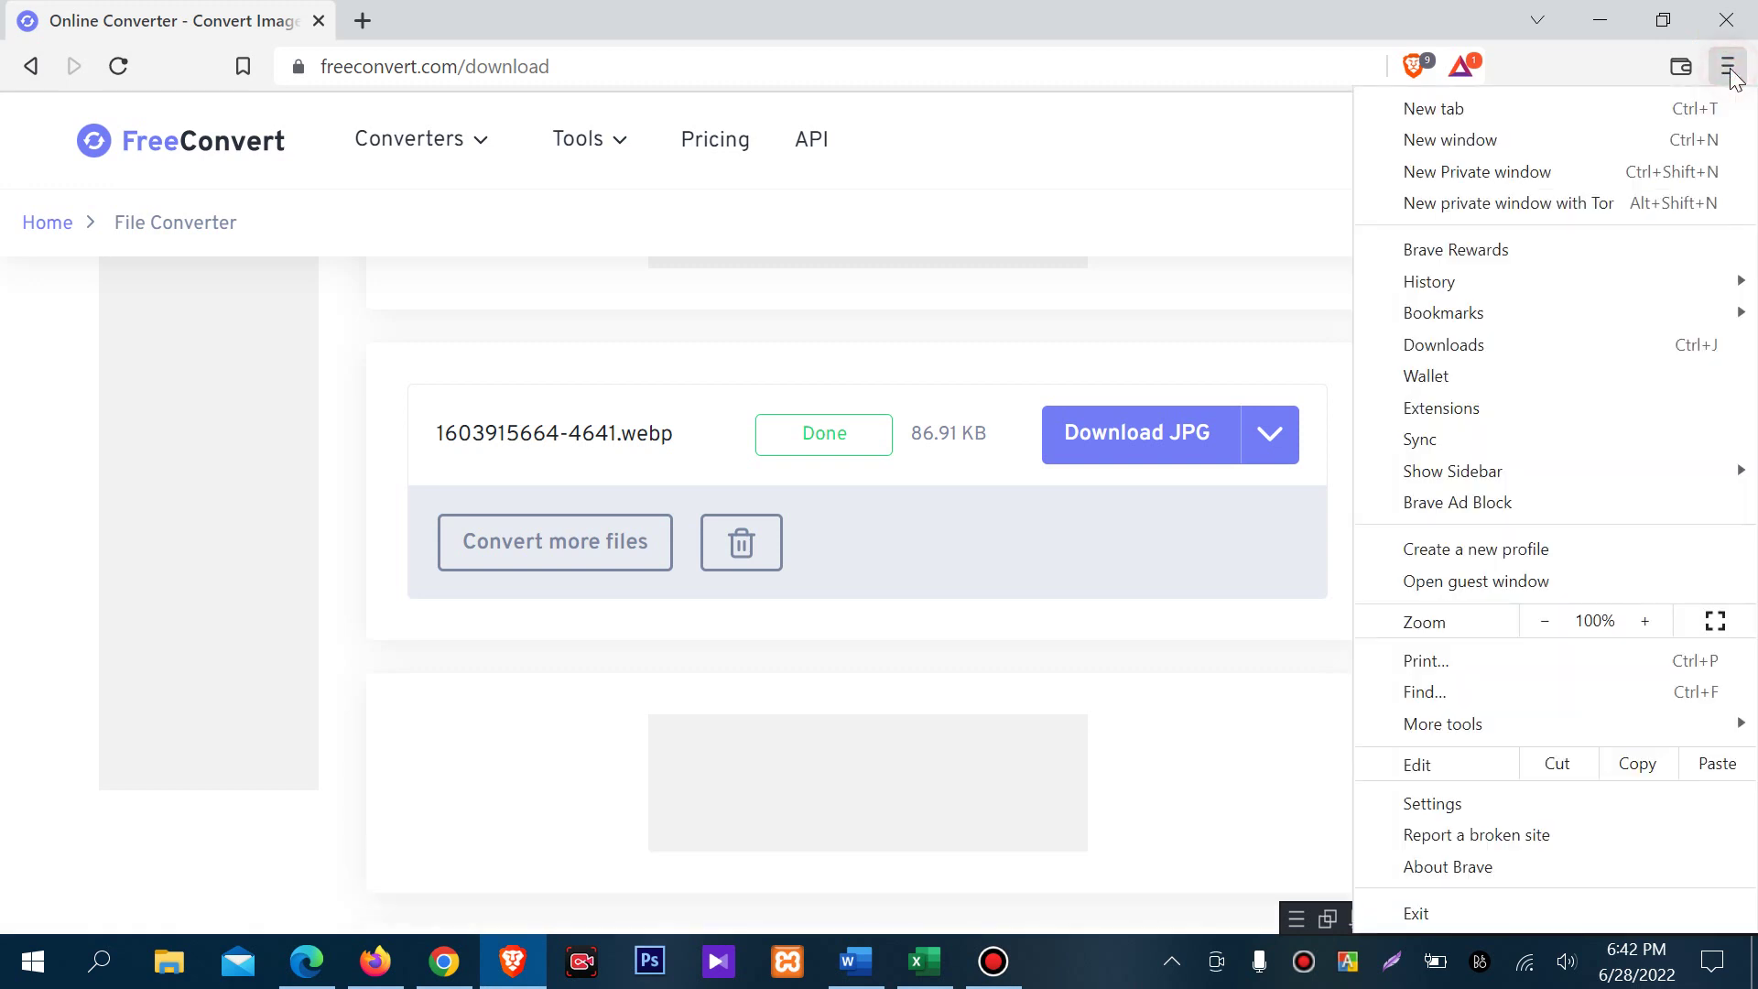
click(1470, 346)
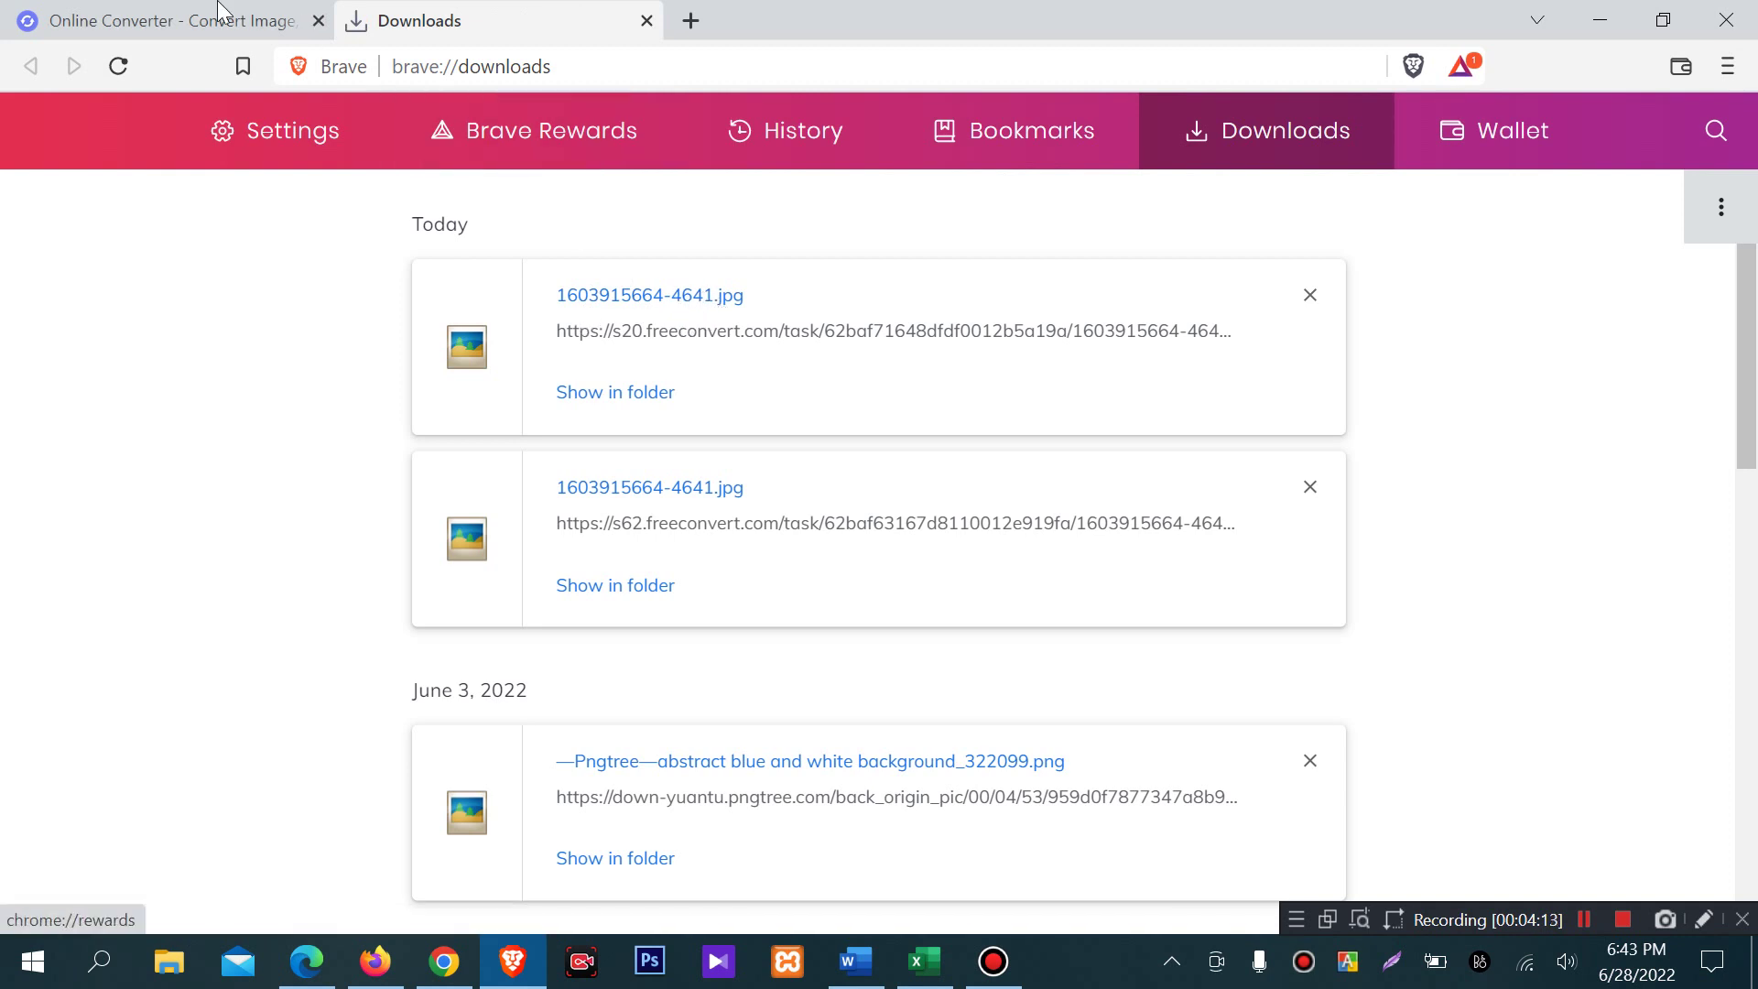
click(183, 16)
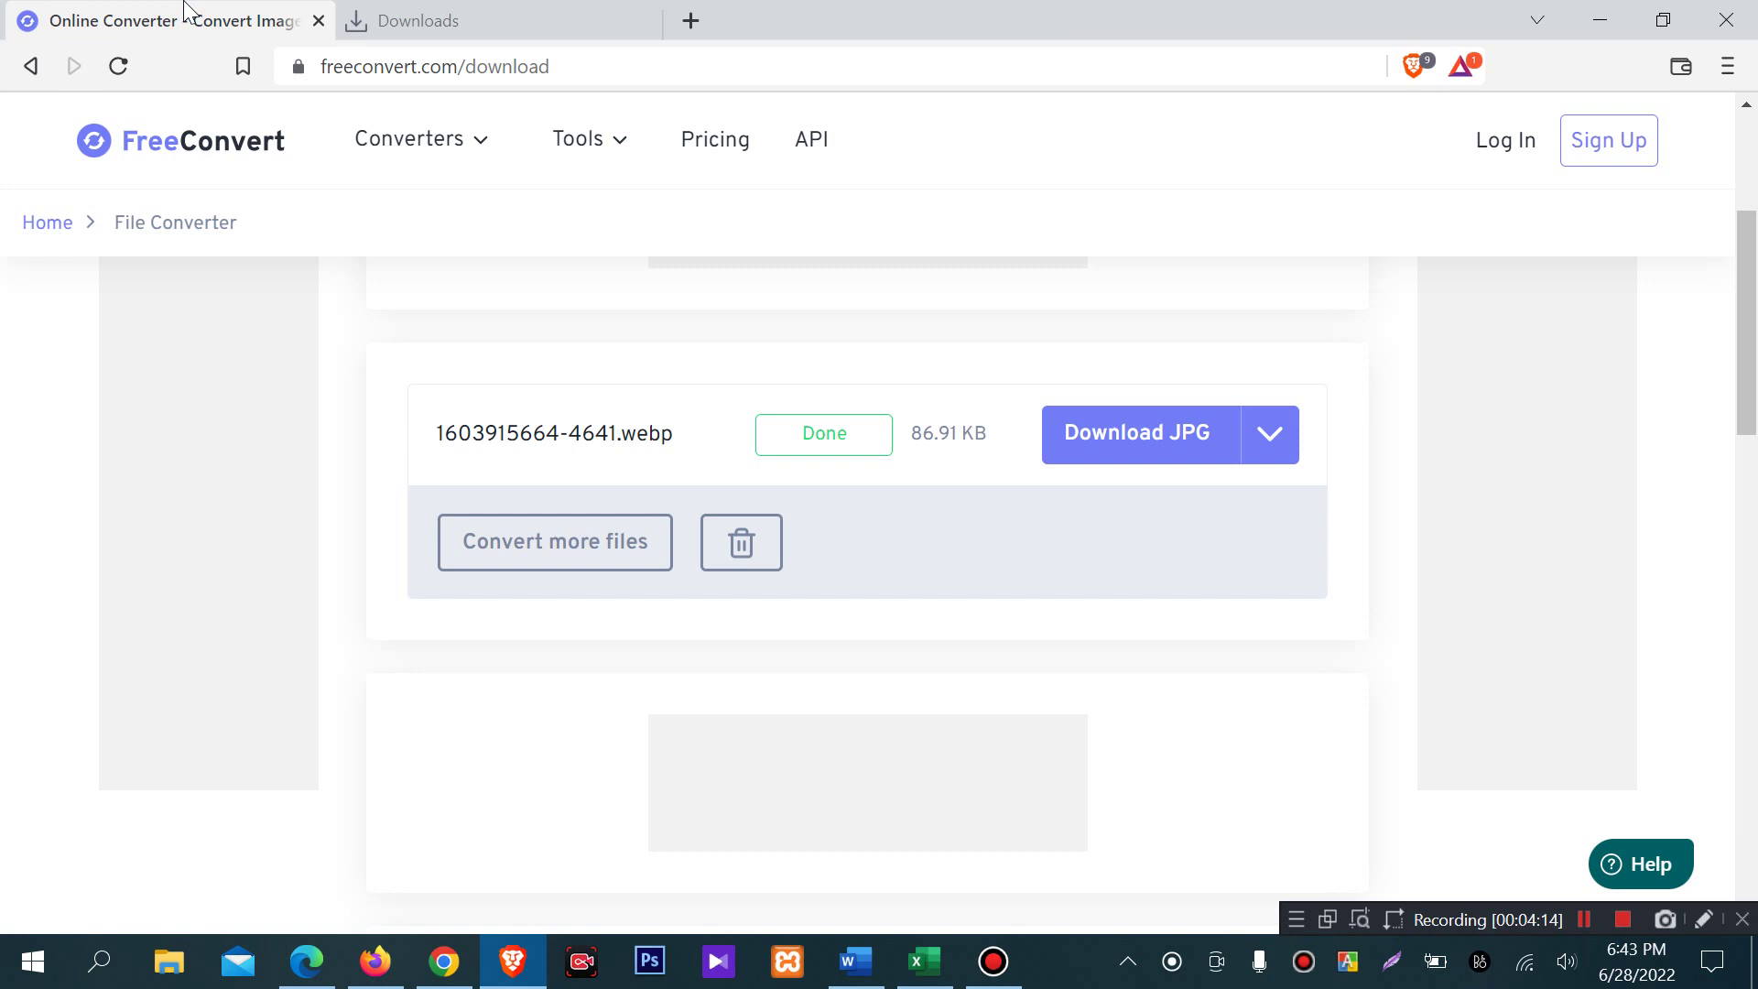